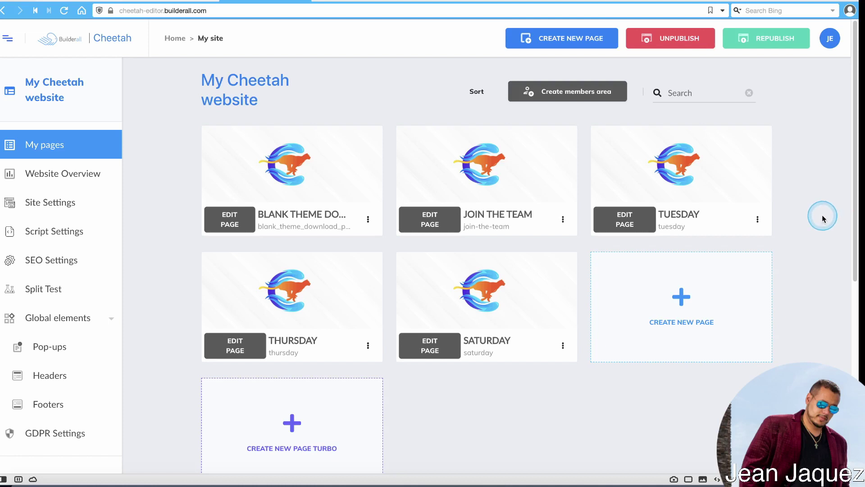
drag(192, 78, 285, 81)
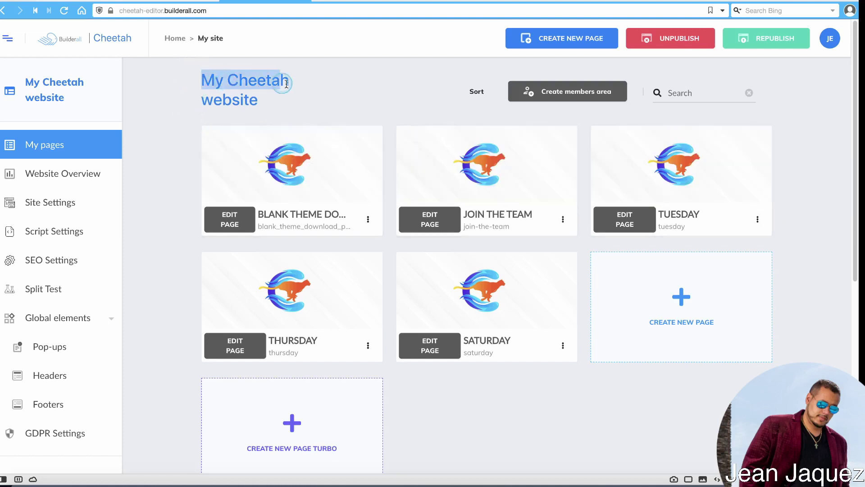
click(324, 110)
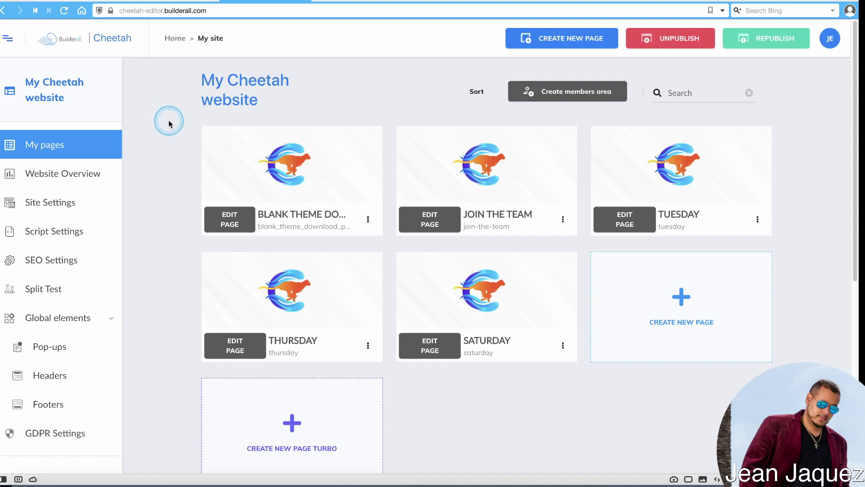
scroll(168, 119, down, 5)
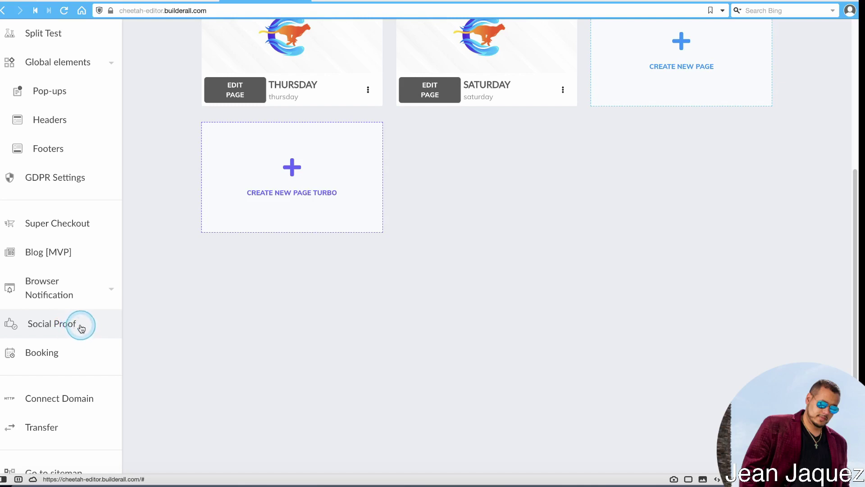
click(46, 329)
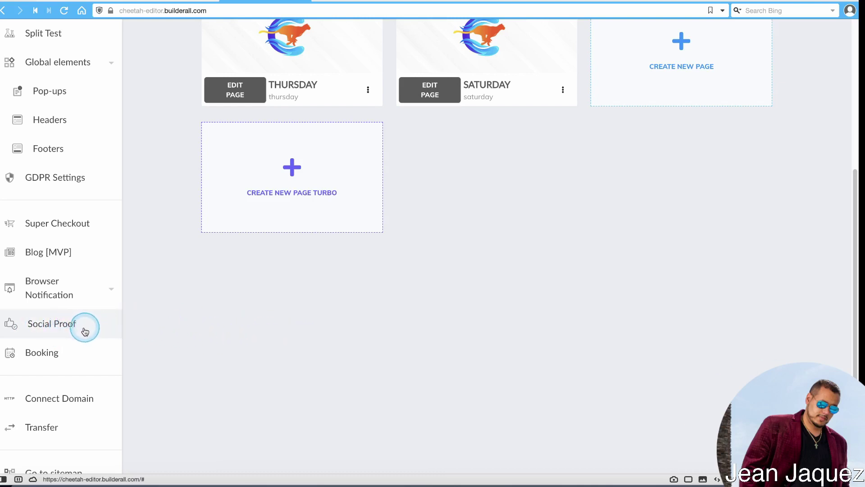
scroll(164, 319, up, 5)
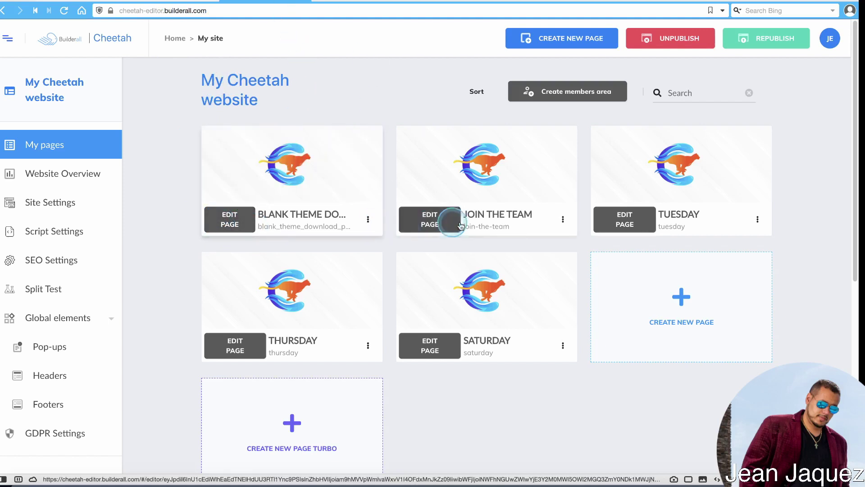
Open the live Join the Team page, pause its embedded video and dismiss the suggested-videos overlay.
click(562, 219)
click(519, 266)
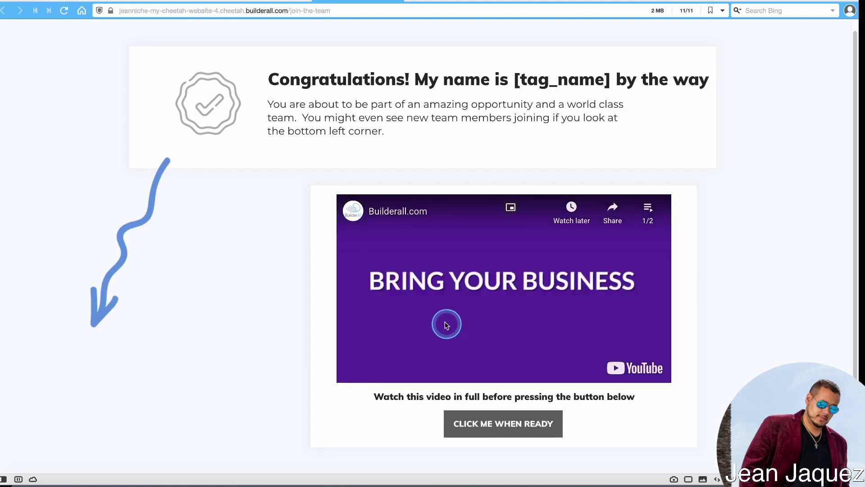
click(429, 294)
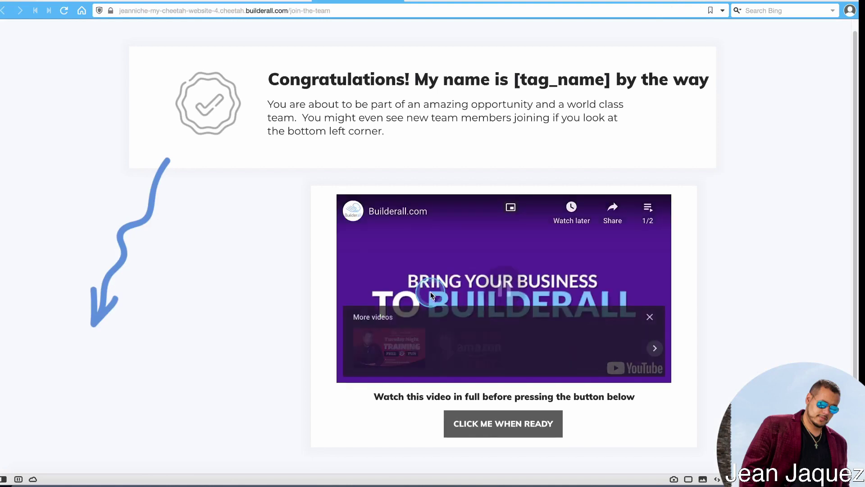
click(649, 317)
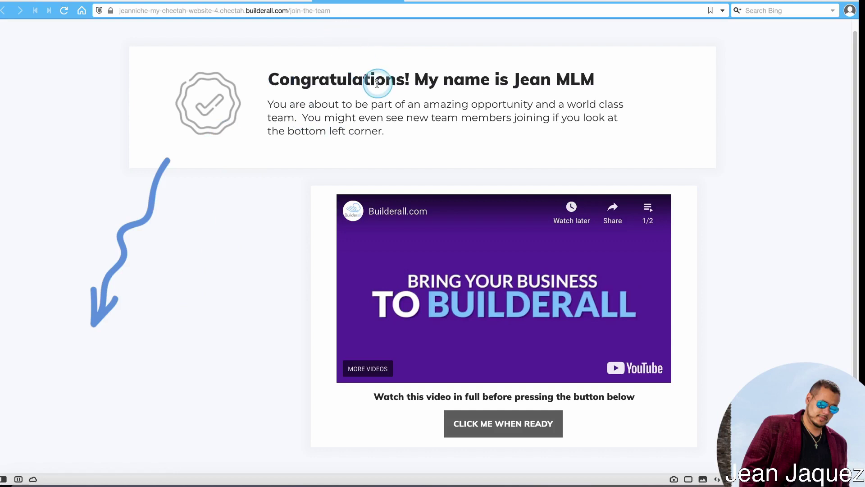
Examine the Congratulations headline on the Join the Team page, especially the name inserted at its end.
double_click(408, 80)
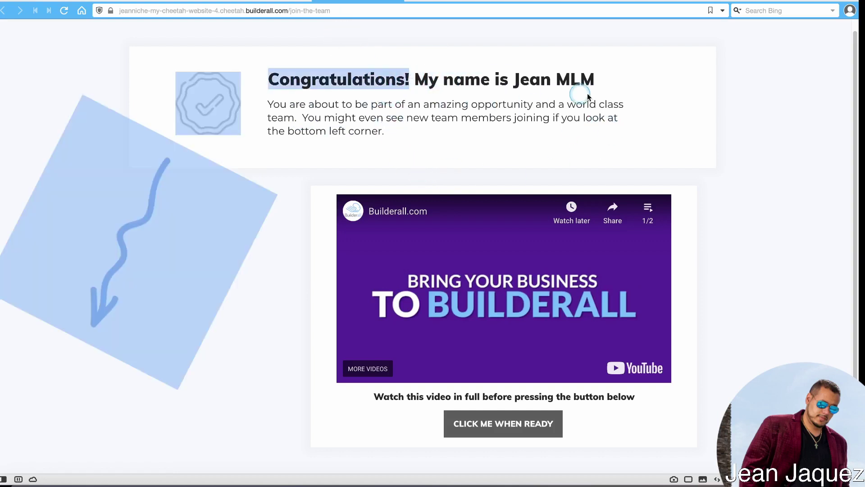
click(554, 77)
drag(610, 74, 518, 83)
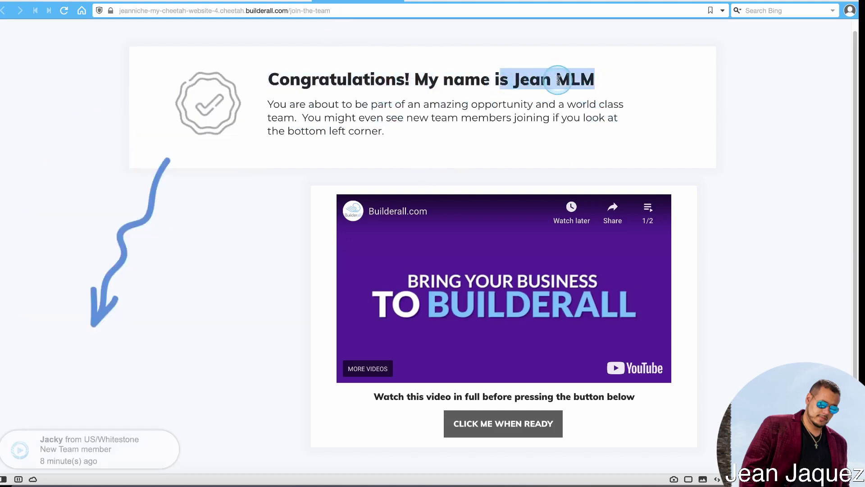
drag(599, 81, 556, 82)
click(618, 83)
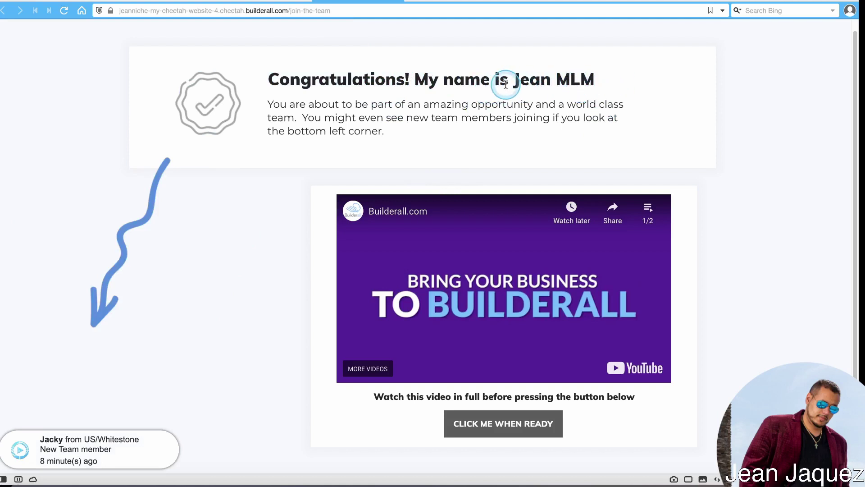
drag(508, 84, 604, 84)
click(581, 84)
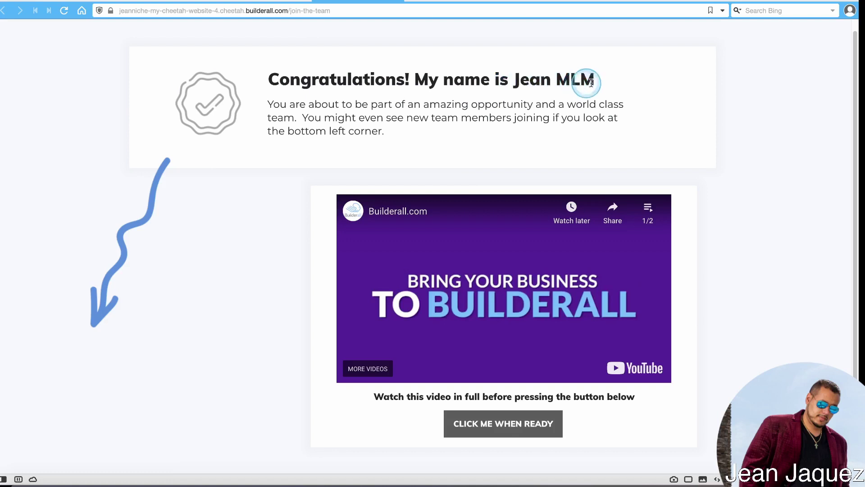
drag(513, 84, 592, 82)
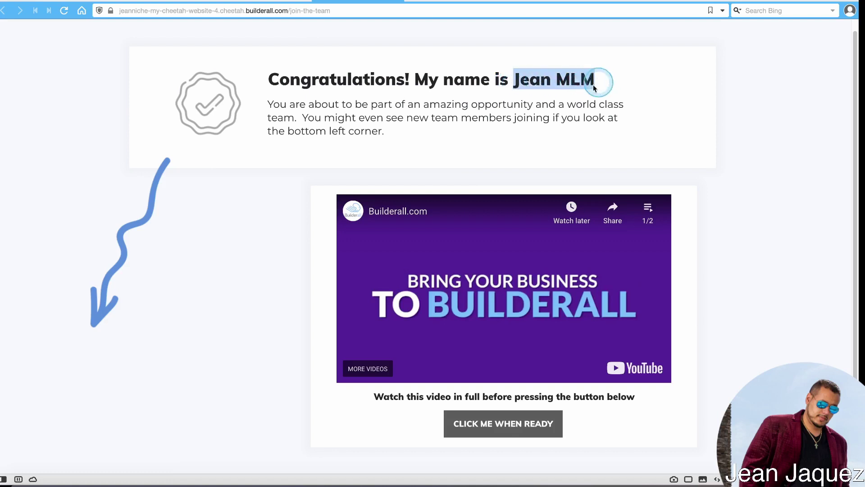
click(547, 88)
drag(515, 85, 593, 80)
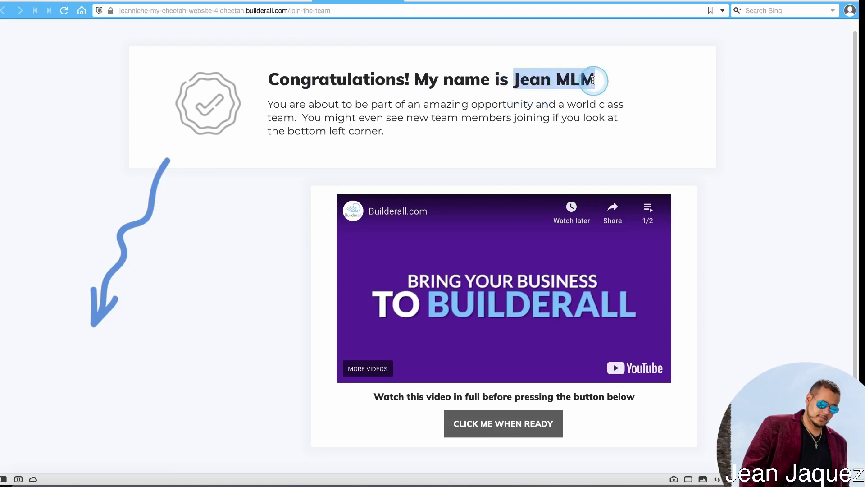
click(330, 98)
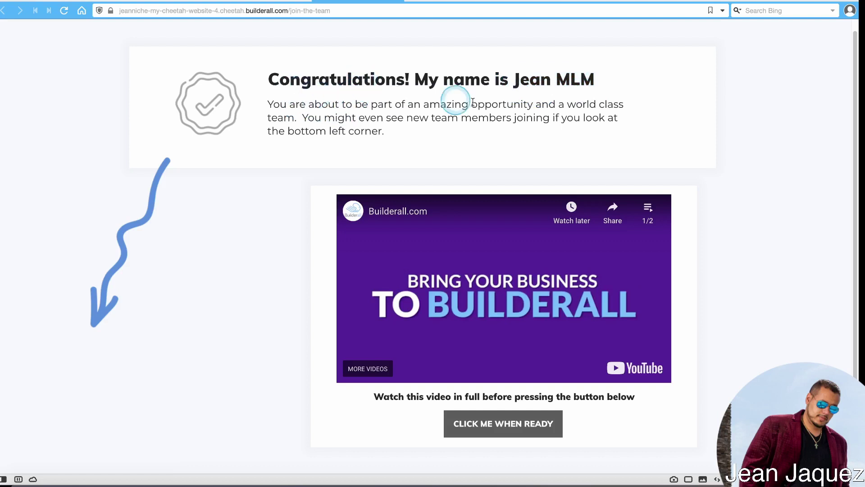
drag(283, 78, 603, 81)
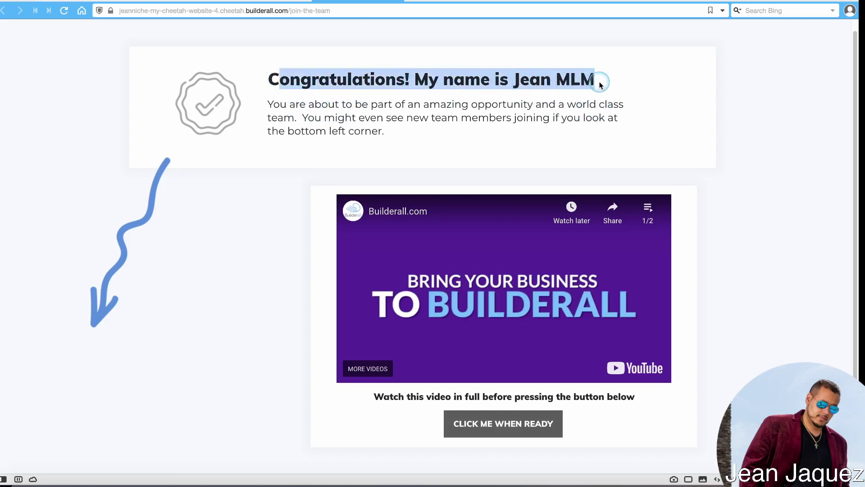
Reload the Join the Team page and recheck the name in its headline.
click(65, 11)
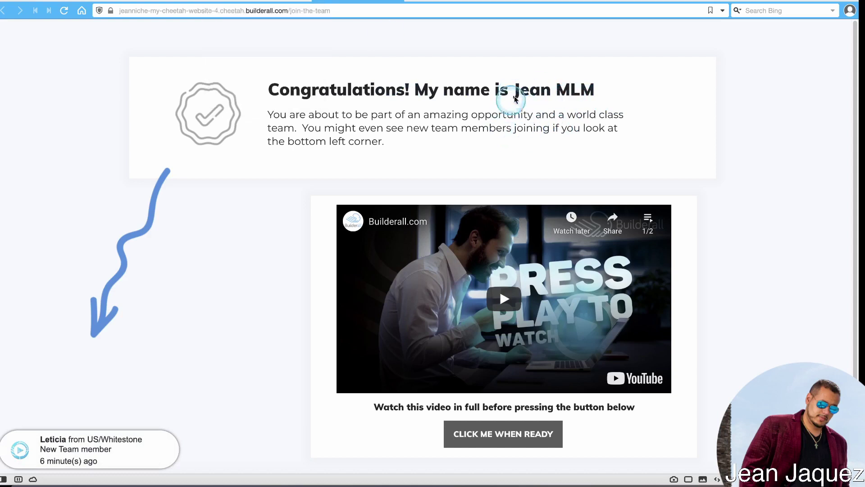
drag(518, 90, 629, 93)
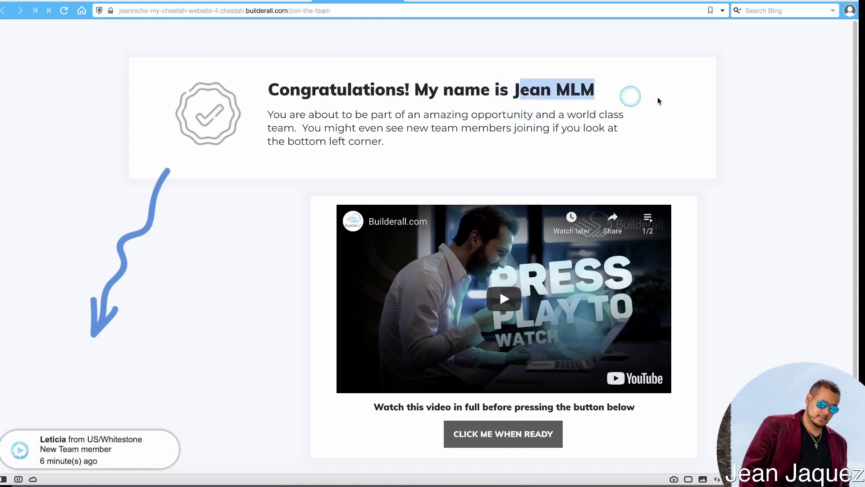
click(602, 96)
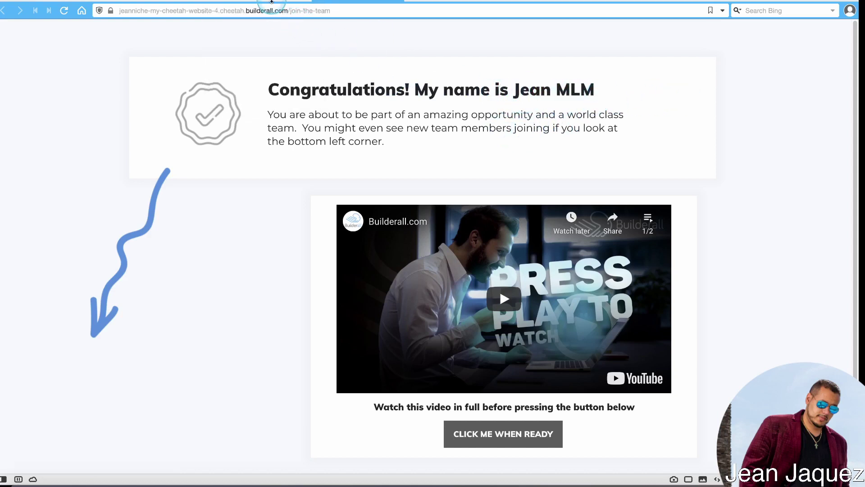
Review the Cheetah website's Social Proof settings for the "joining team members" campaign and Join the team page, and go to the Social Proof app.
click(322, 1)
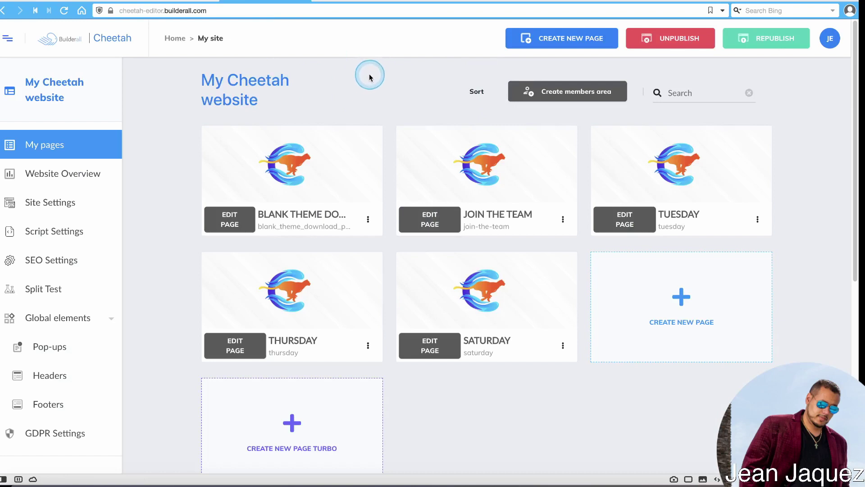
scroll(176, 118, down, 5)
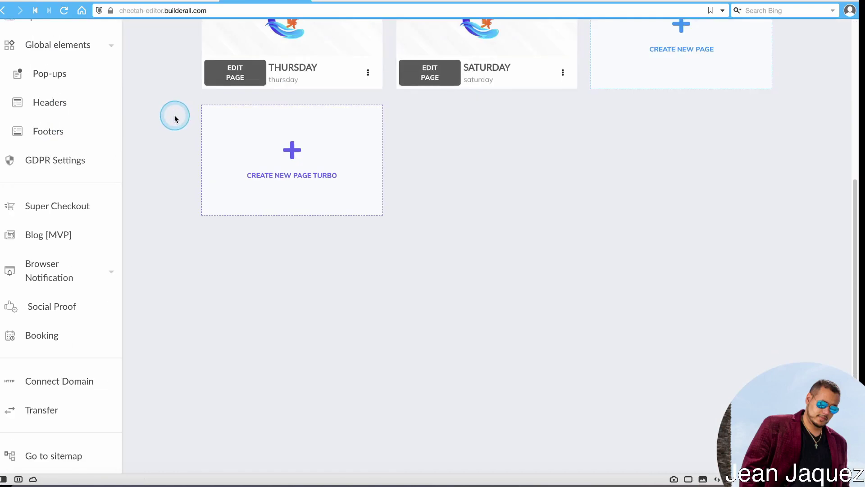
scroll(179, 111, down, 1)
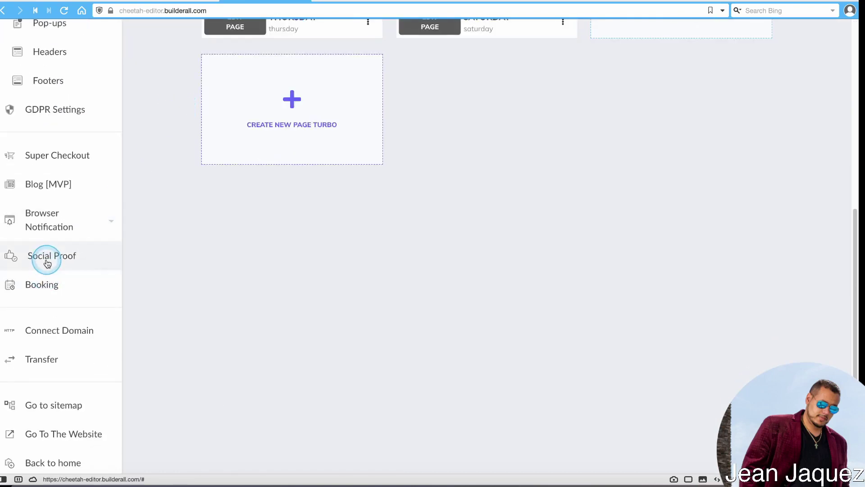
click(46, 258)
click(436, 249)
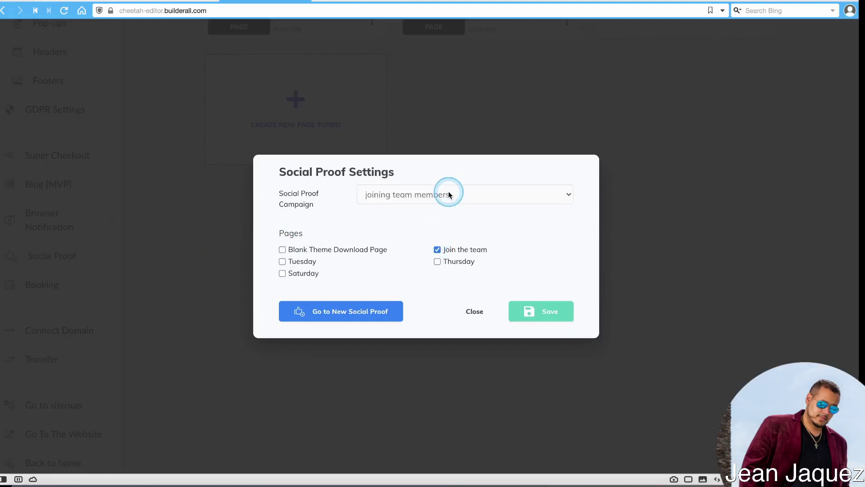
click(414, 192)
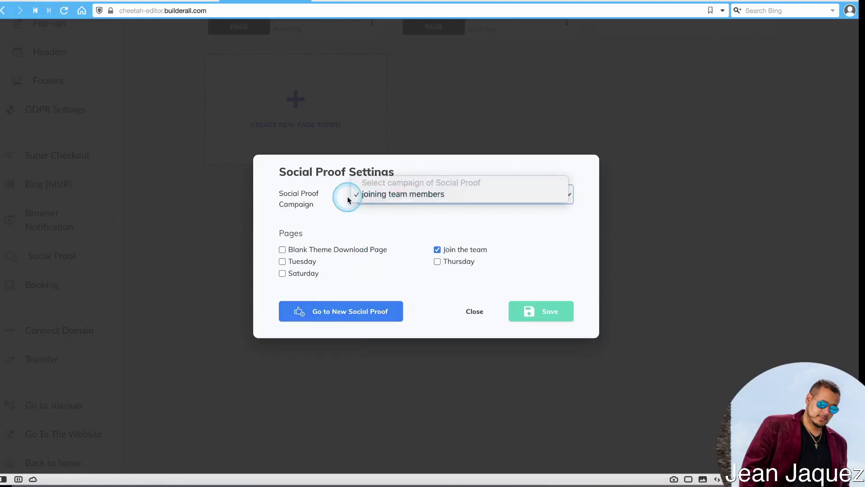
click(396, 198)
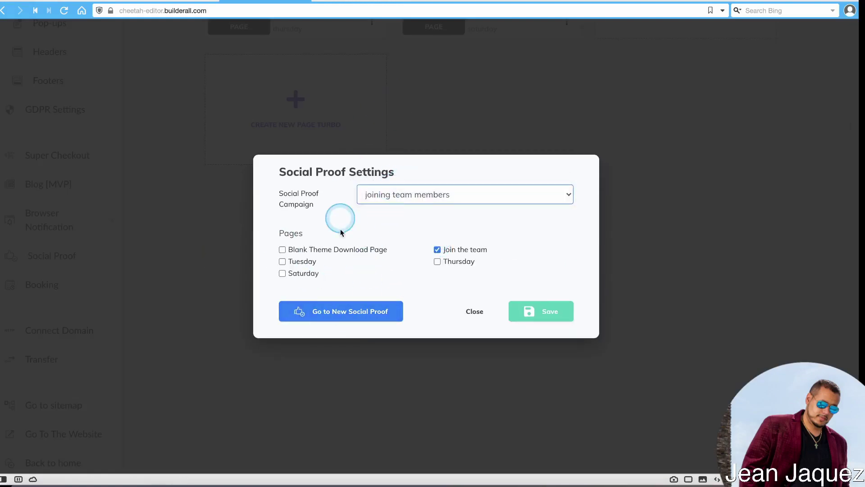
click(389, 316)
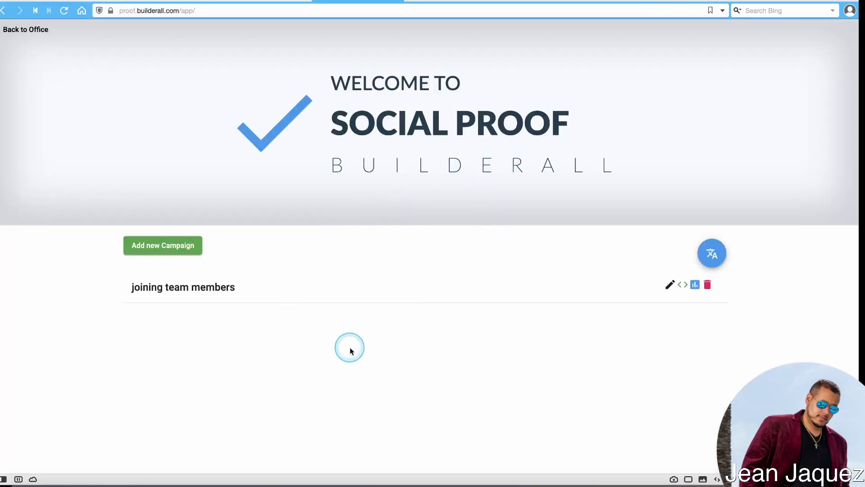
Return to the Builderall office and look through the installed tools for the Social Proof app.
click(26, 30)
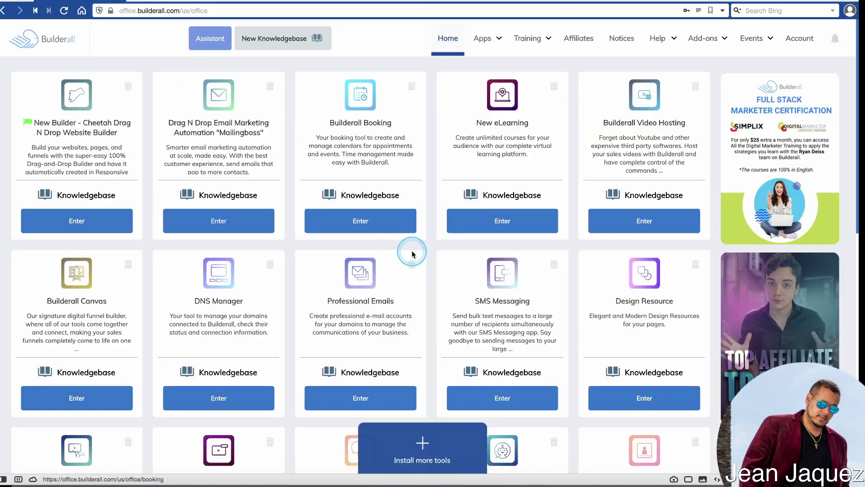
scroll(412, 253, down, 10)
scroll(413, 252, down, 2)
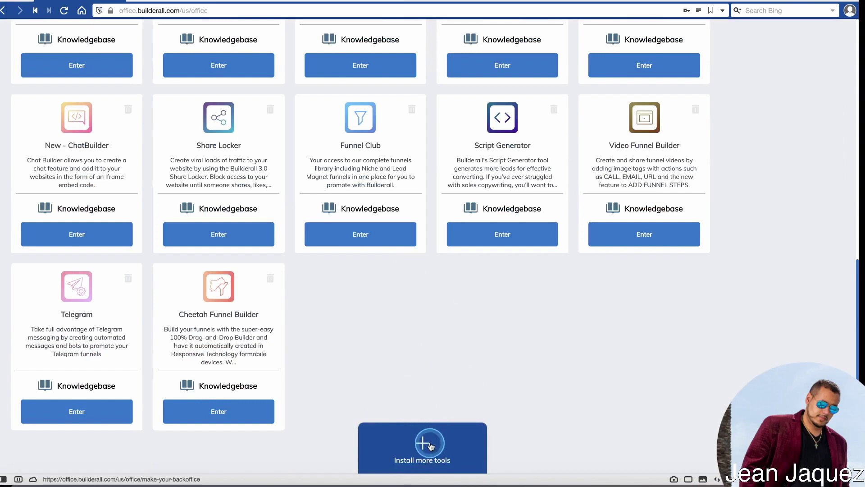
scroll(436, 411, up, 6)
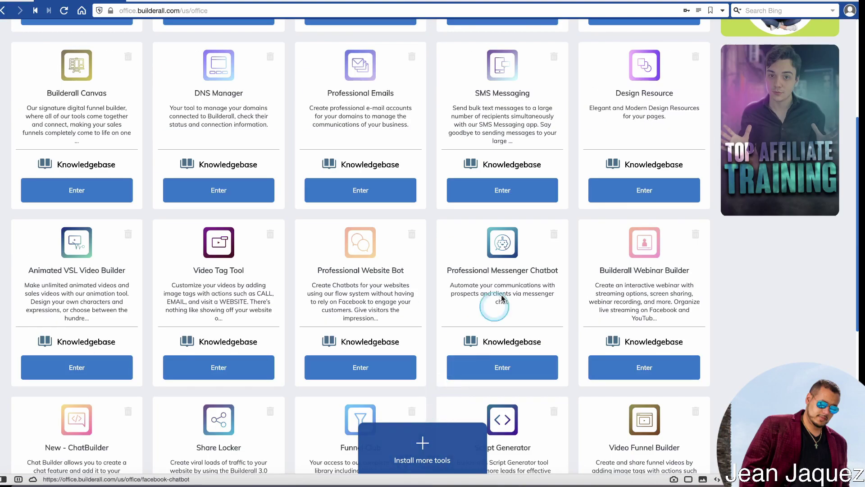
scroll(496, 293, up, 4)
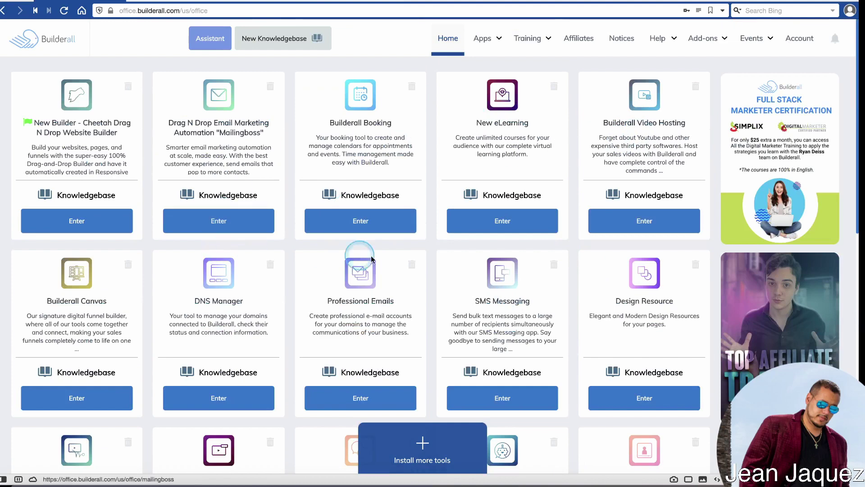
scroll(381, 260, down, 5)
scroll(571, 309, down, 4)
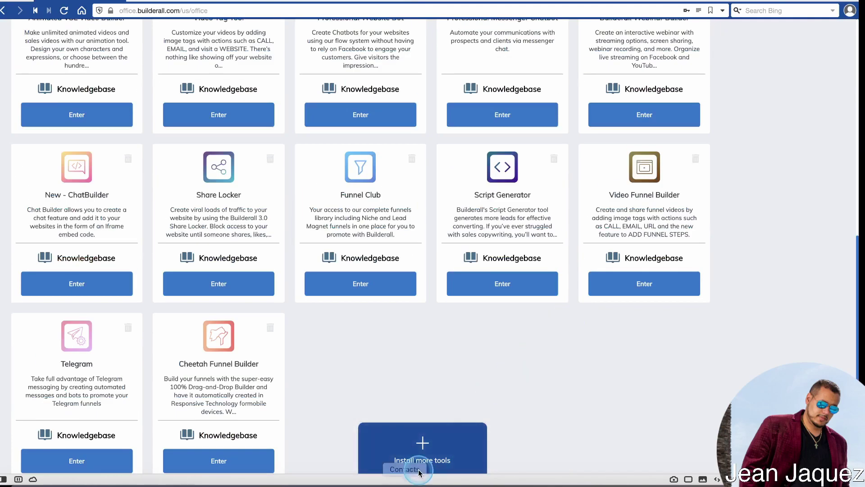
click(361, 114)
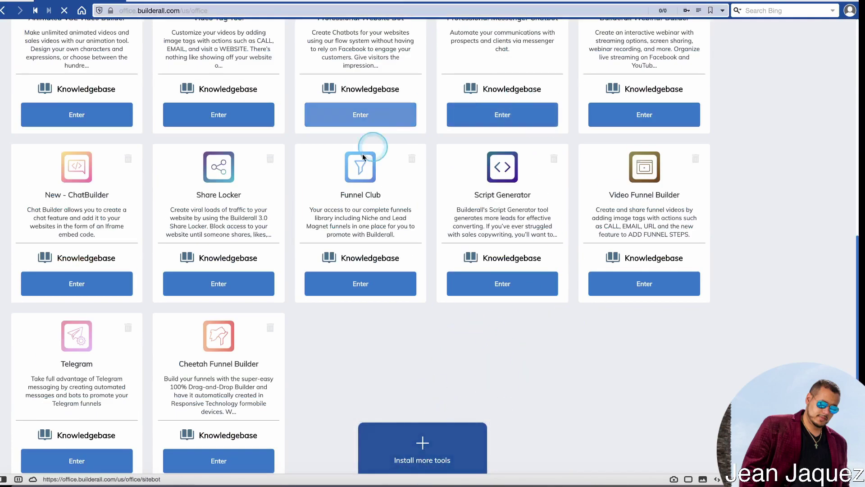
Open the page for installing more tools and search it for "social".
click(424, 446)
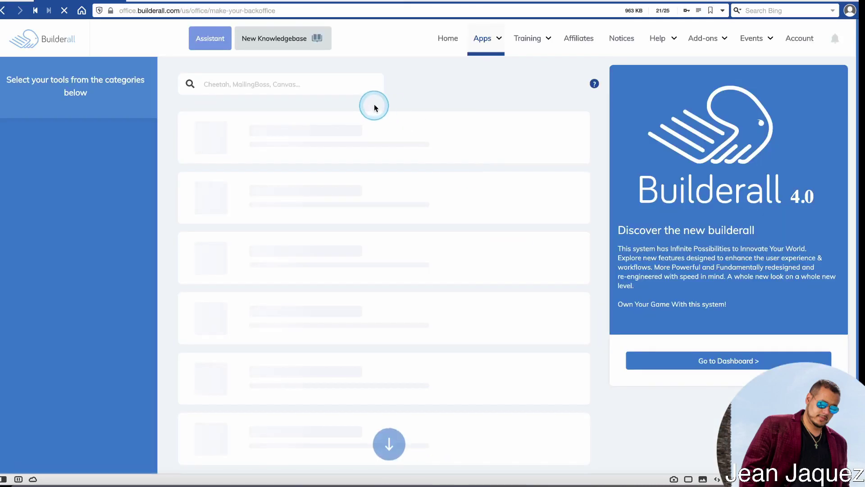
click(332, 87)
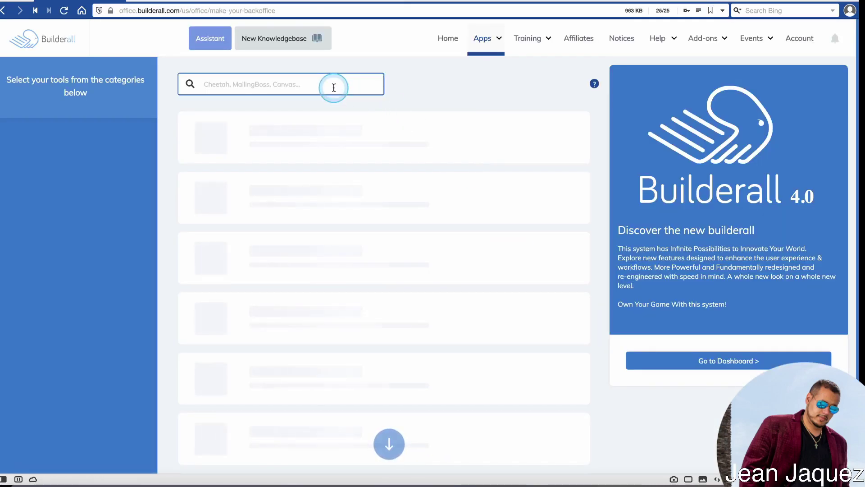
text(social)
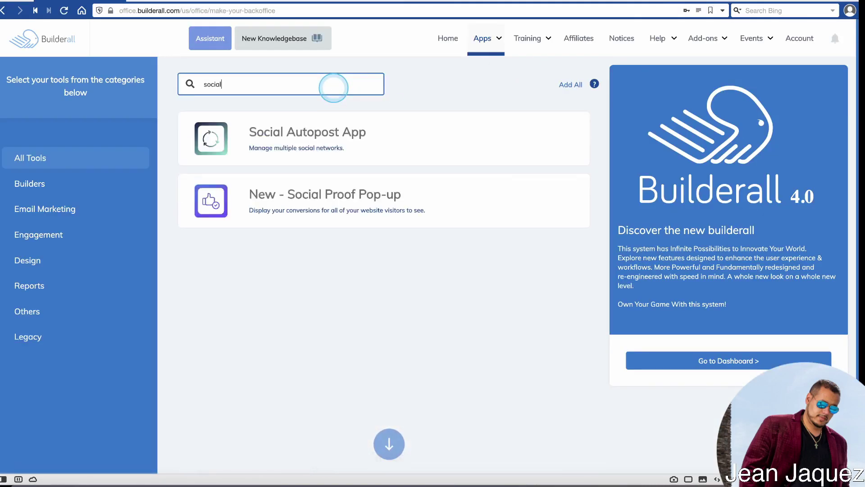
Add the New - Social Proof Pop-up tool to the office.
click(395, 194)
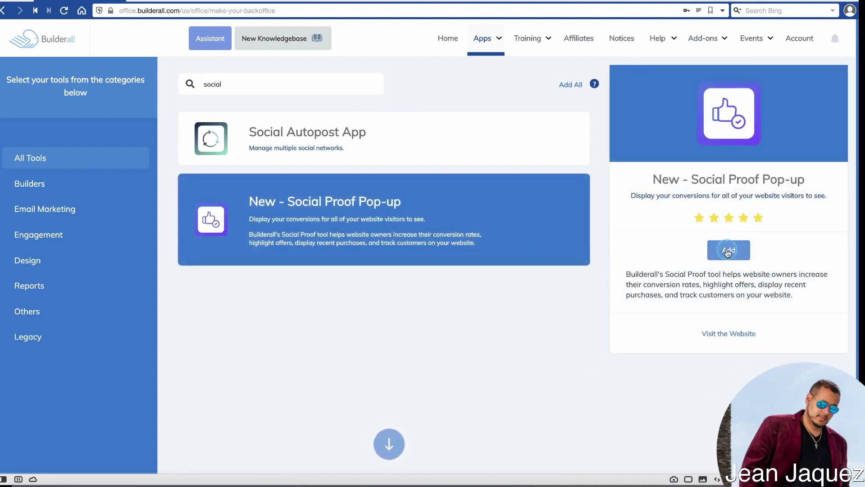
click(729, 249)
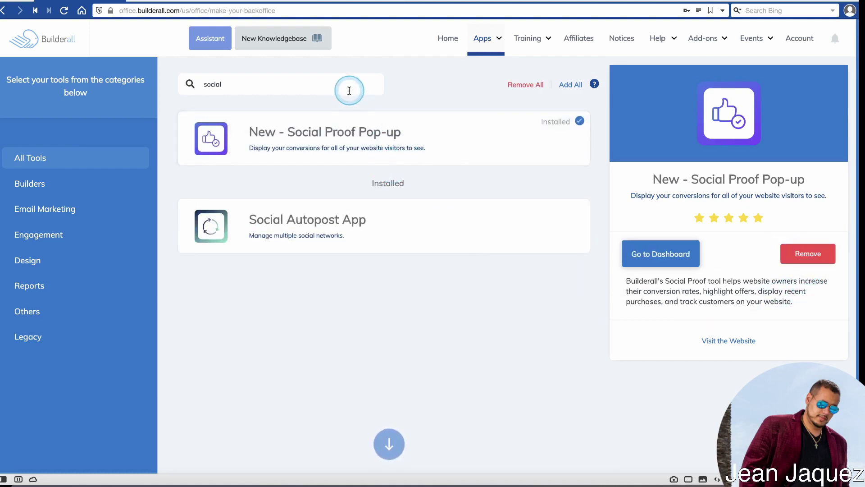
Start a new campaign in the Social Proof app, named Testing, with the action label New Team Member Joined.
click(339, 1)
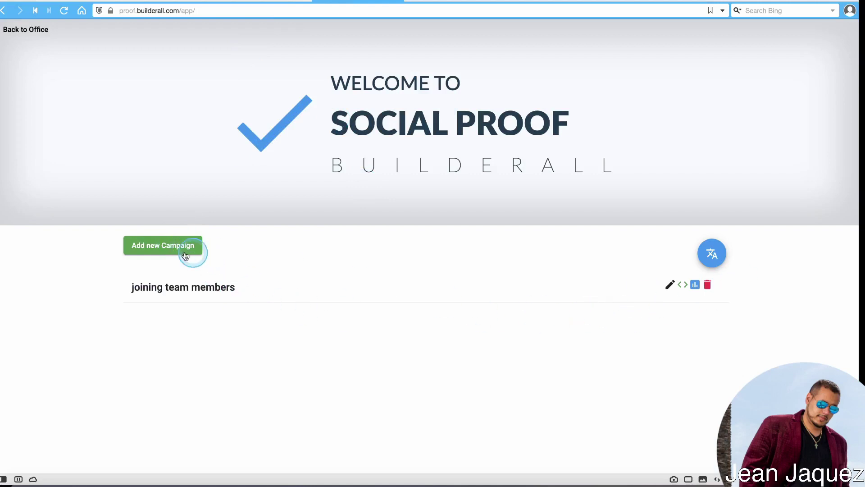
click(170, 252)
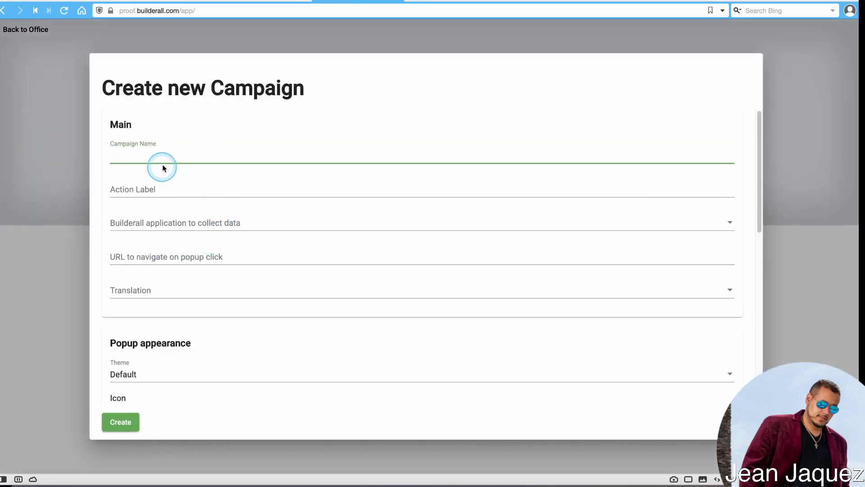
text(Tesitn)
double_click(164, 161)
key(BackSpace)
key(Tab)
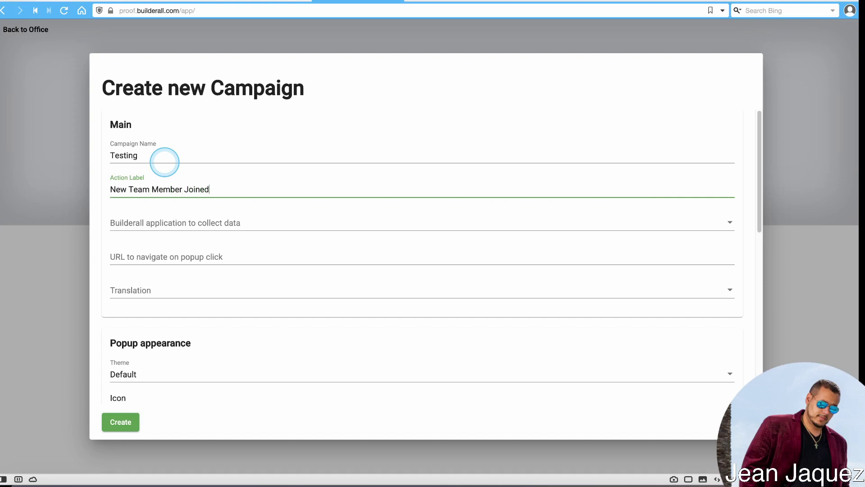
Choose MailingBoss Form as the Builderall application that collects the campaign's data.
click(153, 224)
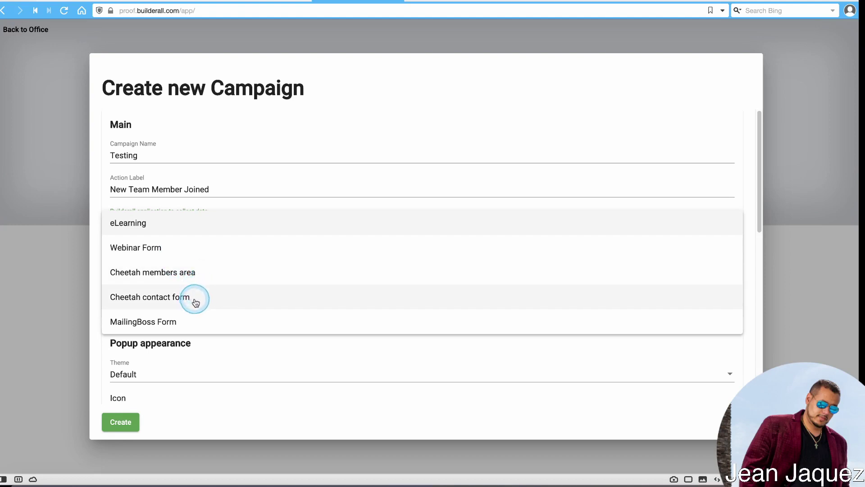
click(175, 323)
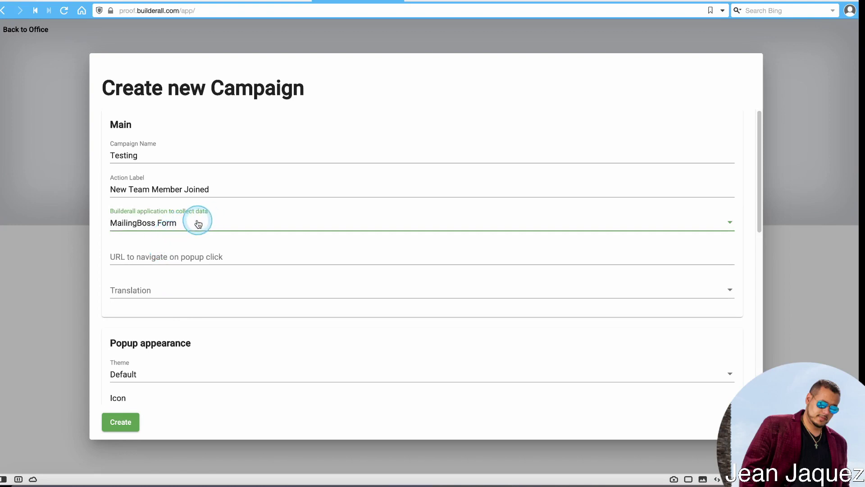
click(165, 224)
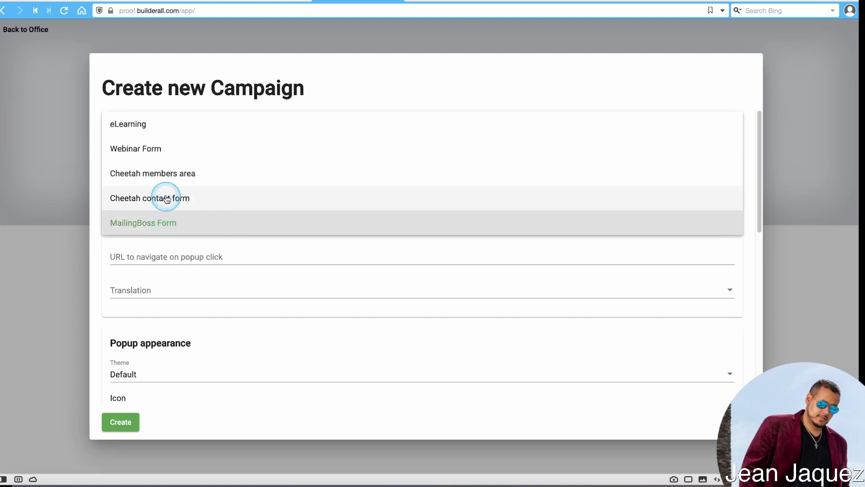
click(161, 235)
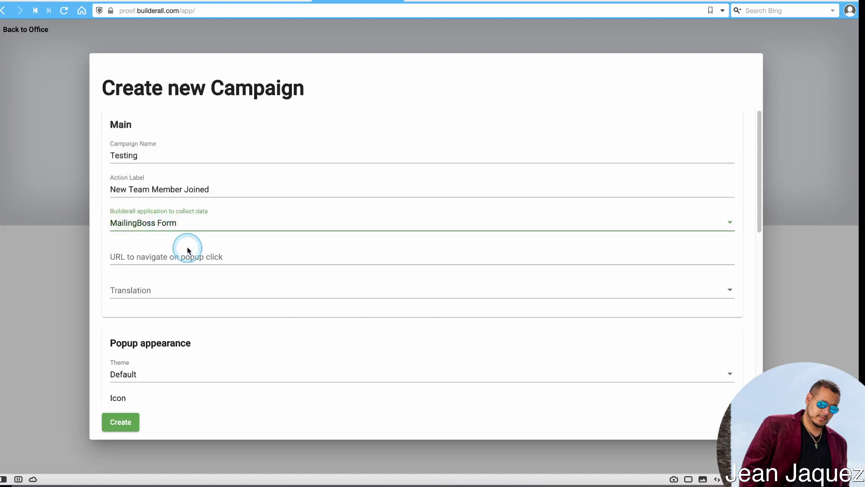
click(184, 222)
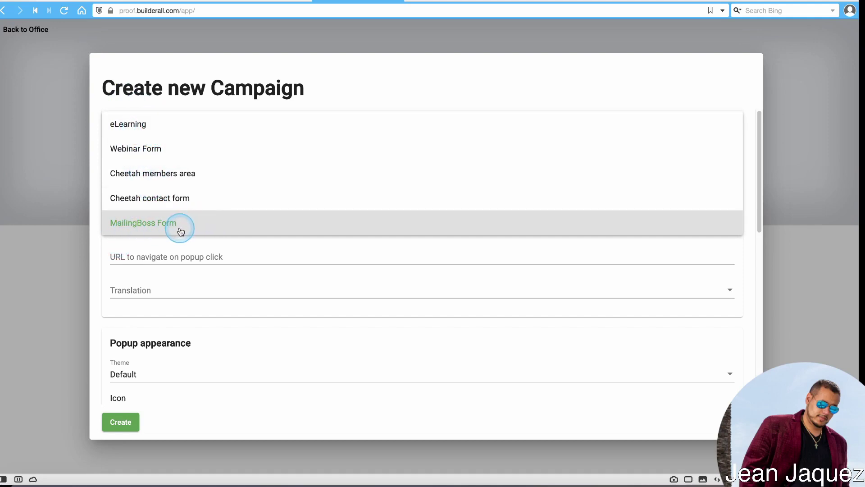
click(158, 225)
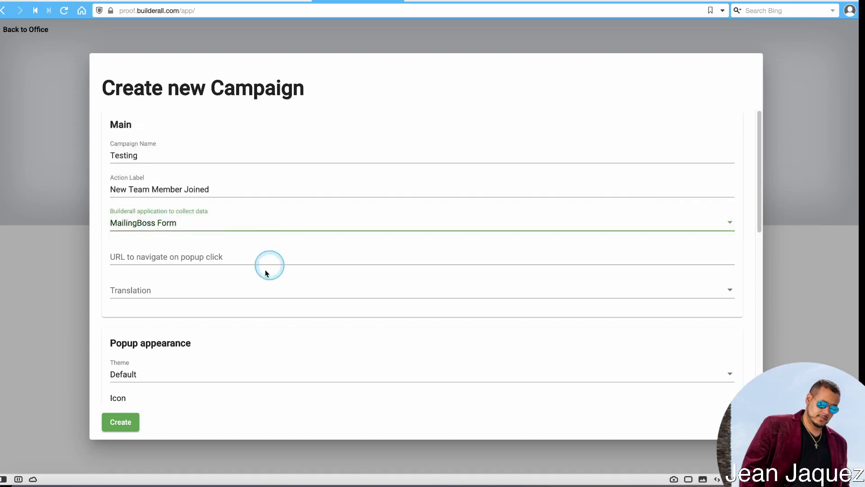
Examine the new campaign's popup URL field and its translation and theme options, keeping the Default theme.
click(119, 257)
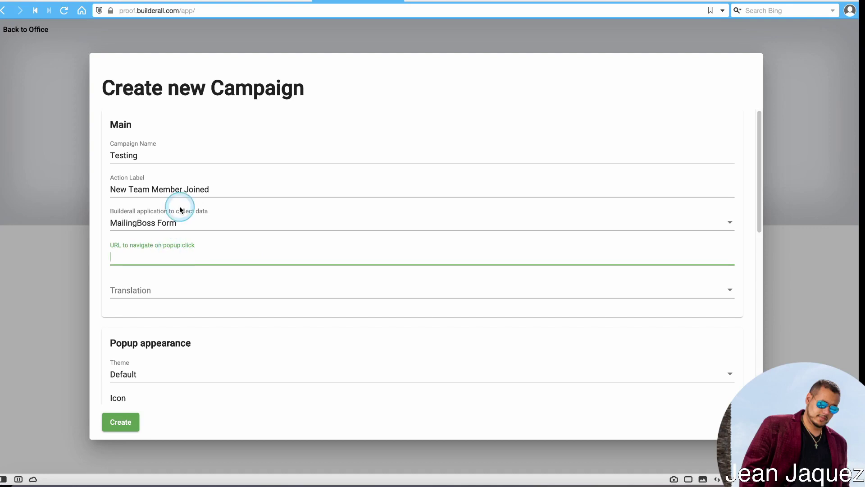
click(143, 257)
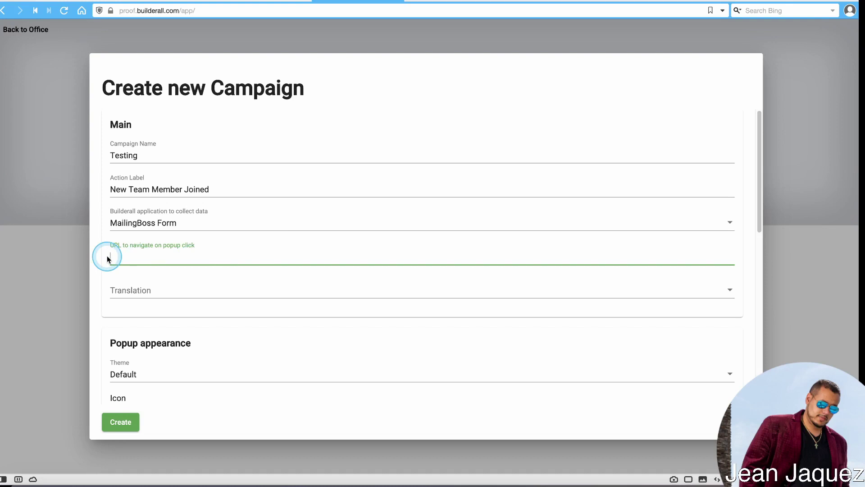
click(160, 296)
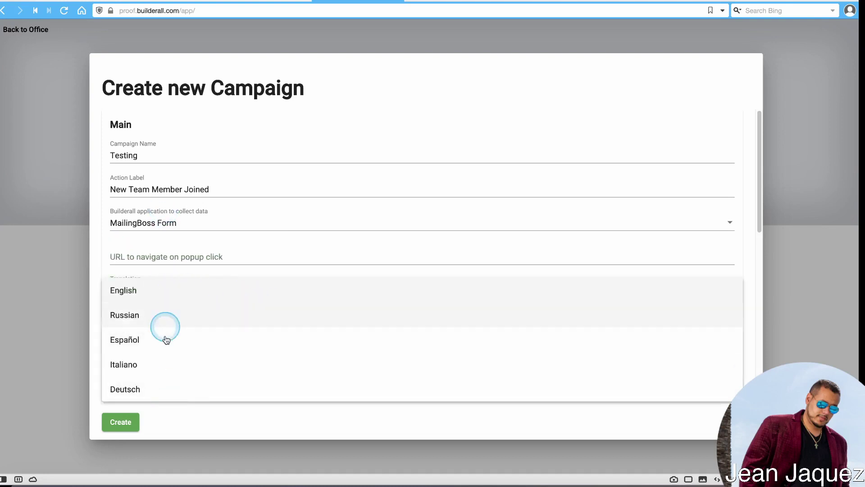
click(107, 266)
scroll(189, 289, down, 4)
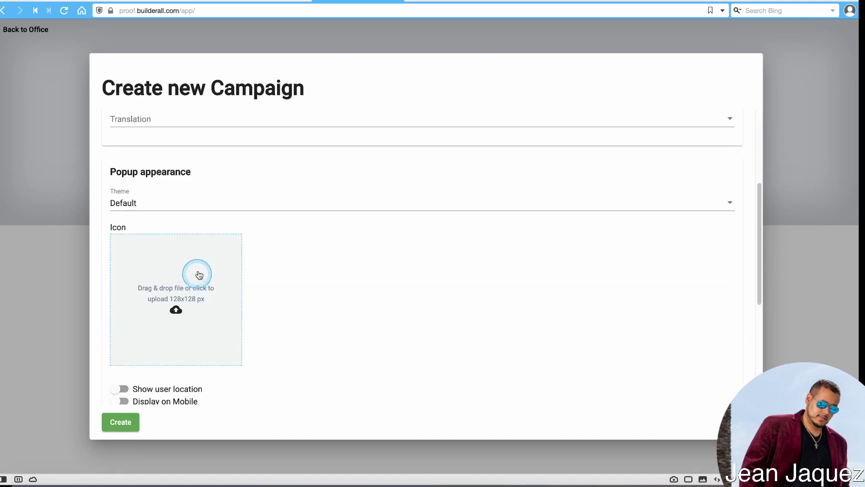
click(149, 205)
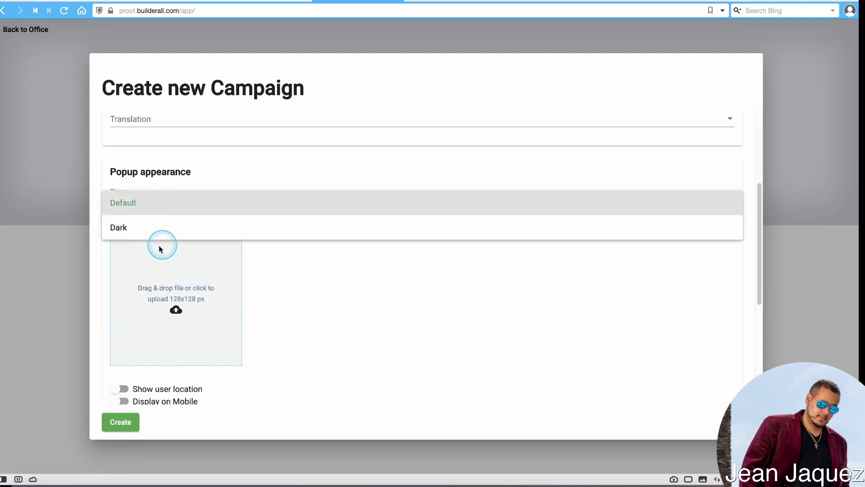
click(121, 210)
scroll(321, 291, down, 2)
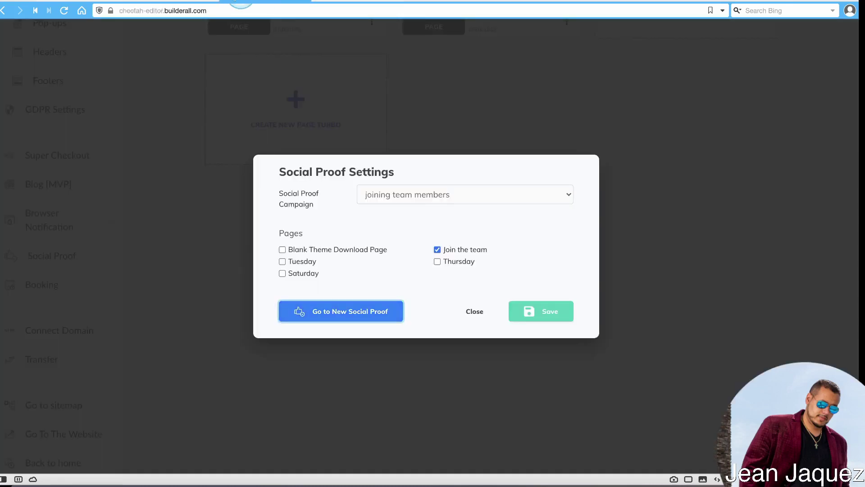
Close the Cheetah website's Social Proof settings and view the live Join the Team page to check its popup's icon.
click(177, 2)
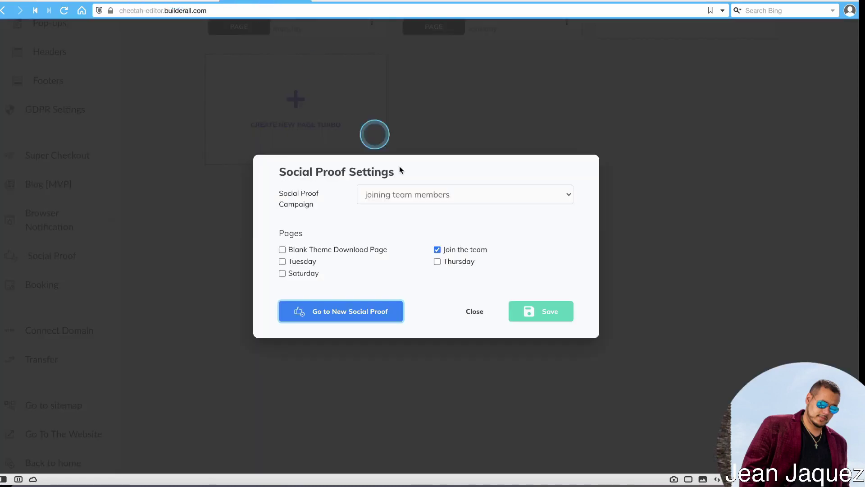
click(471, 315)
scroll(409, 252, up, 7)
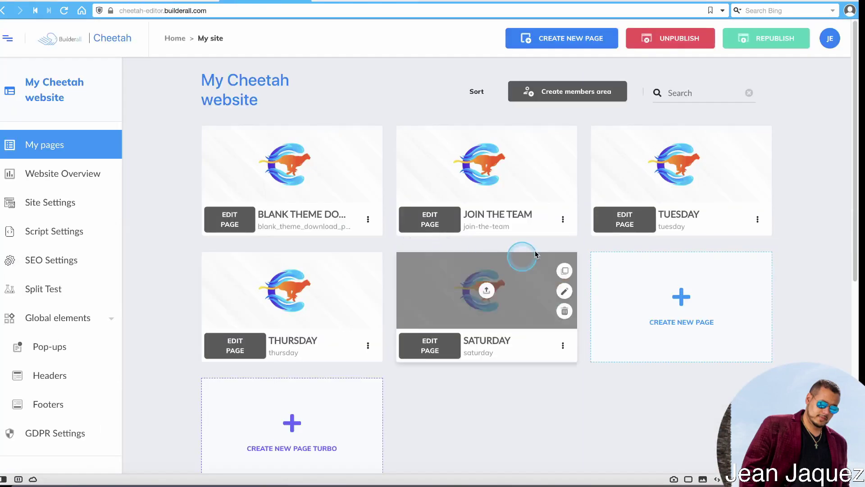
click(563, 219)
click(524, 267)
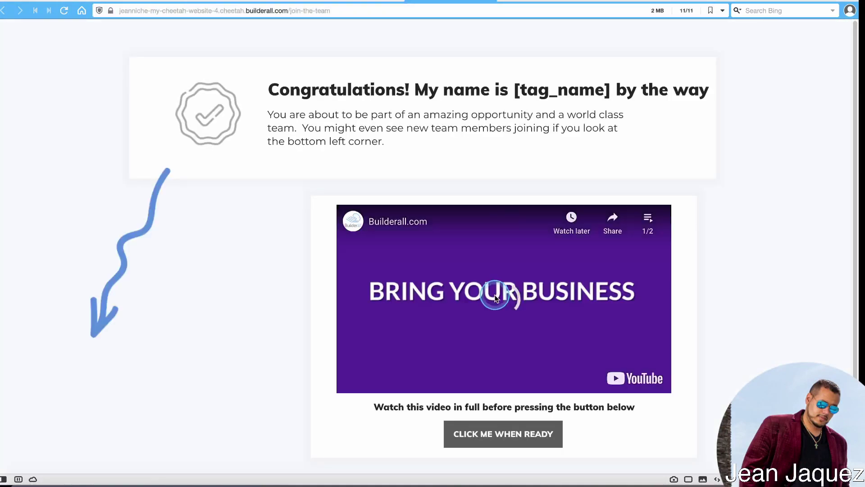
click(523, 274)
click(245, 320)
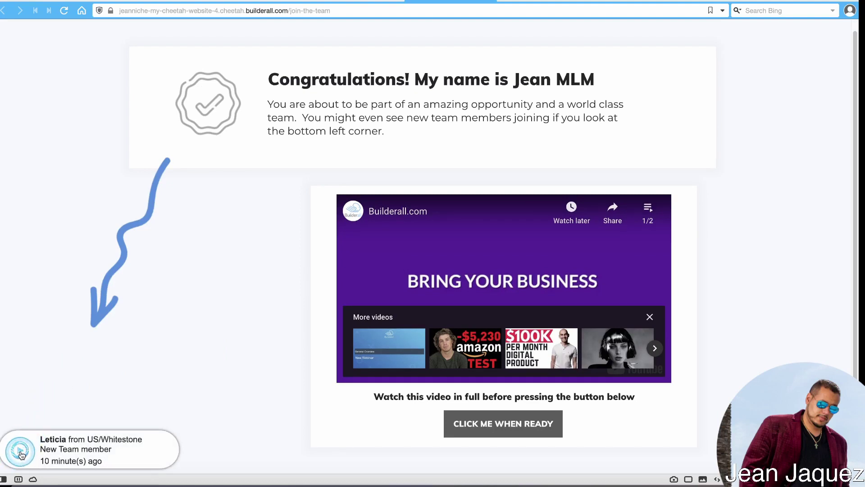
click(54, 389)
Return to the new Social Proof campaign and turn on Show user location and Display on Mobile.
click(328, 2)
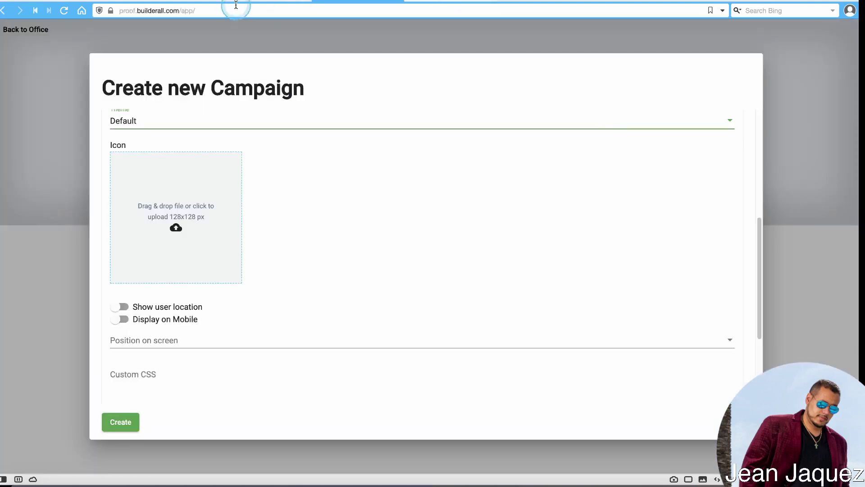
click(134, 248)
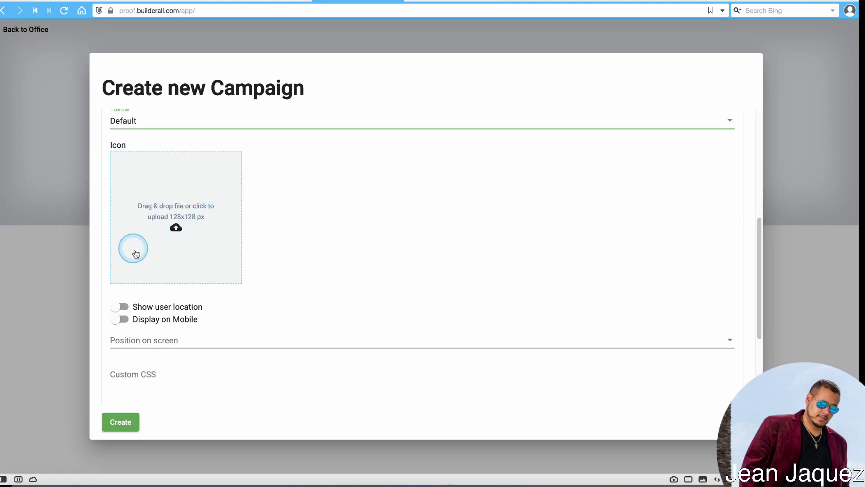
click(118, 307)
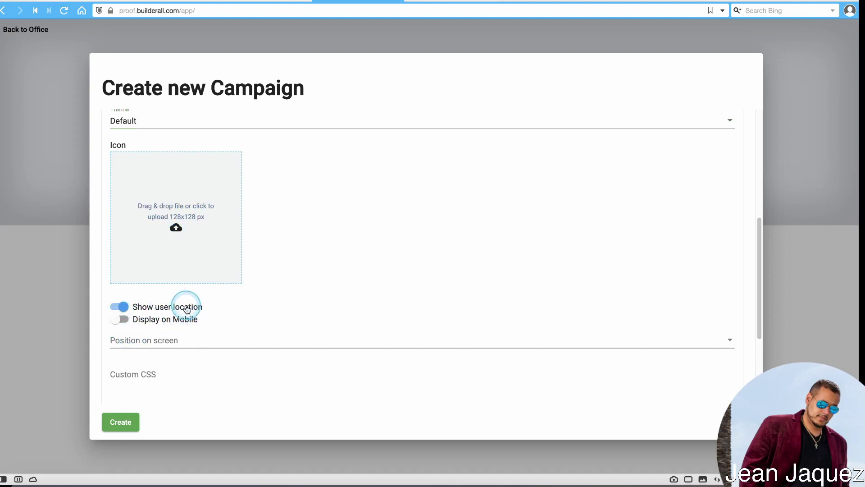
click(120, 319)
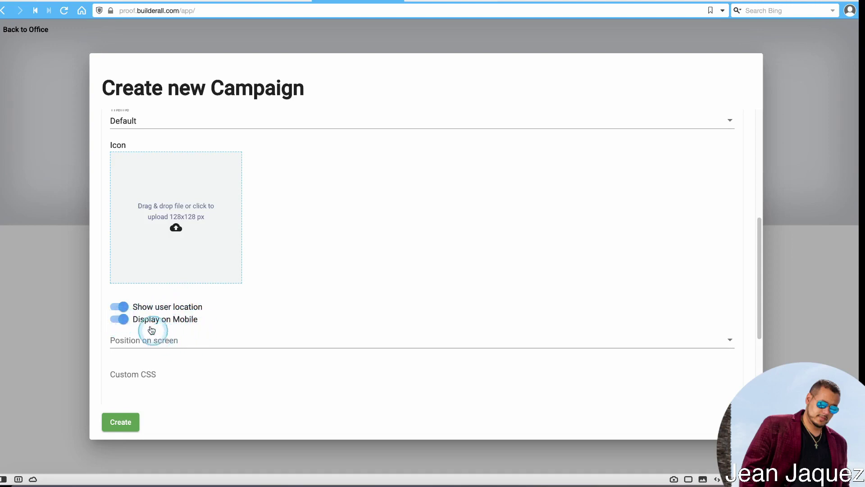
Try Bottom left as the popup's position on screen, and change it to Bottom right.
click(146, 345)
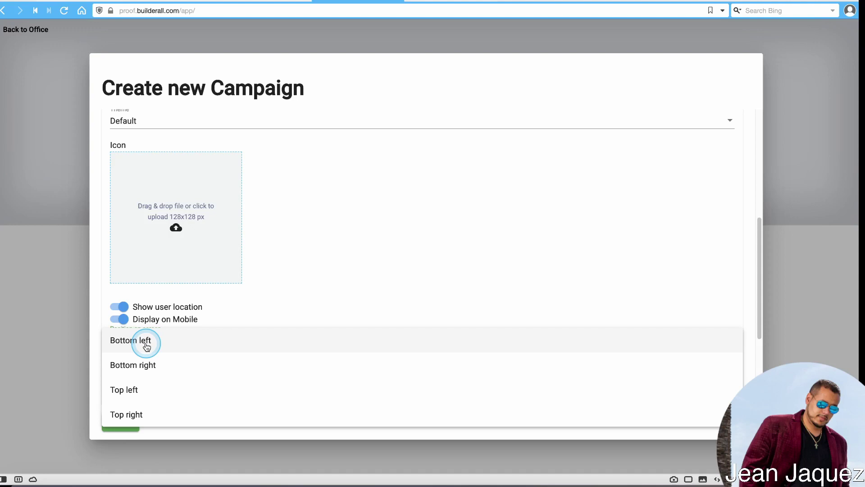
click(146, 344)
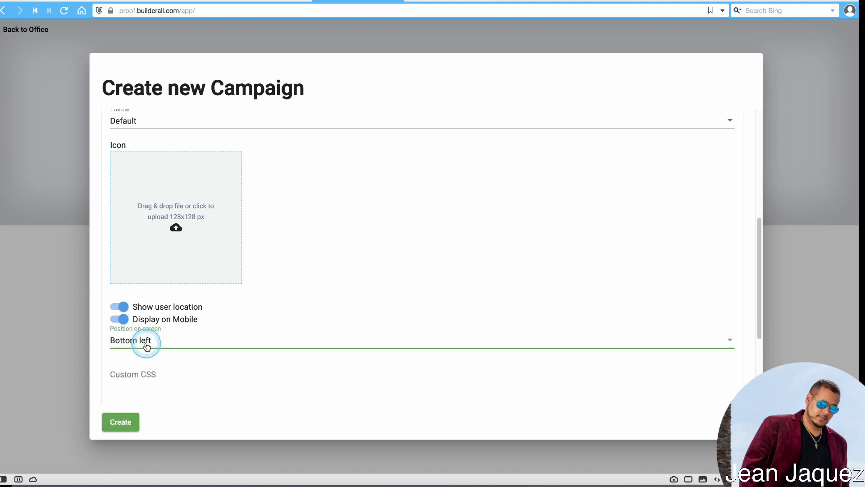
click(147, 345)
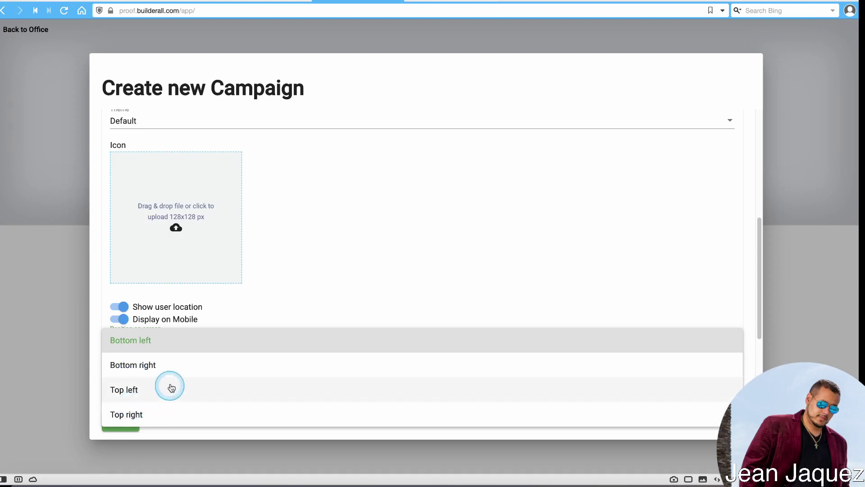
click(174, 365)
Try popup display intervals of 5 and 25, set the interval to 30, and try to create the campaign.
scroll(288, 340, down, 3)
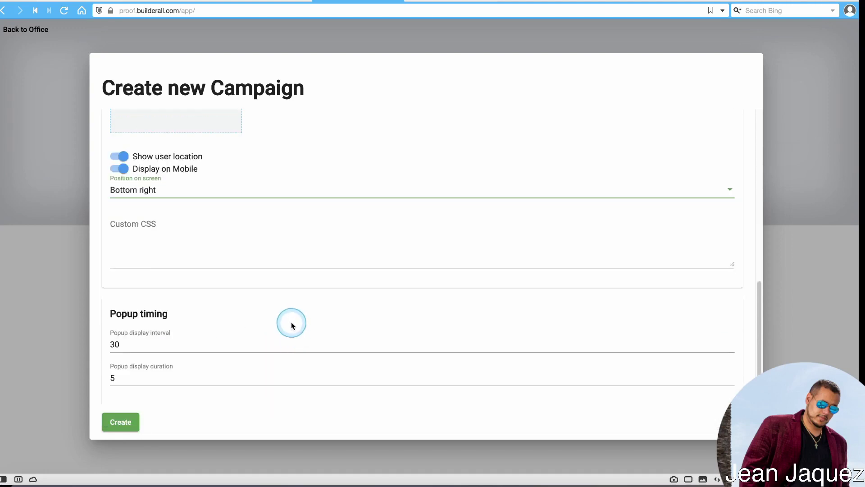
click(159, 221)
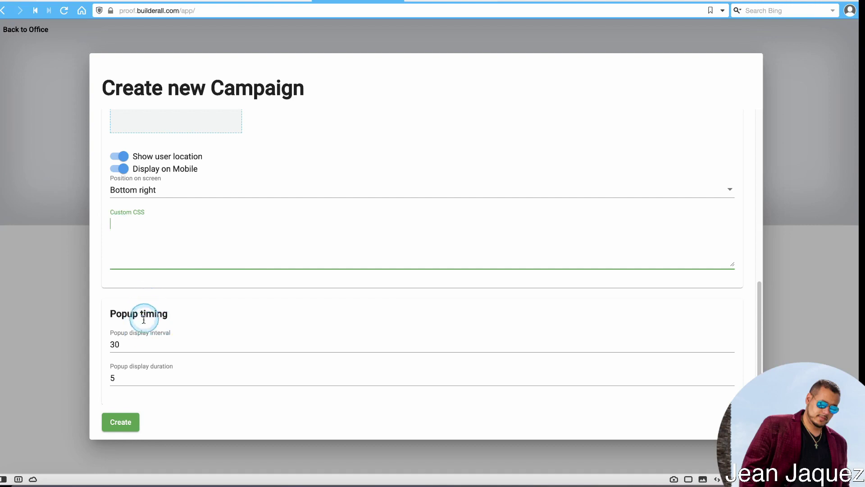
double_click(120, 345)
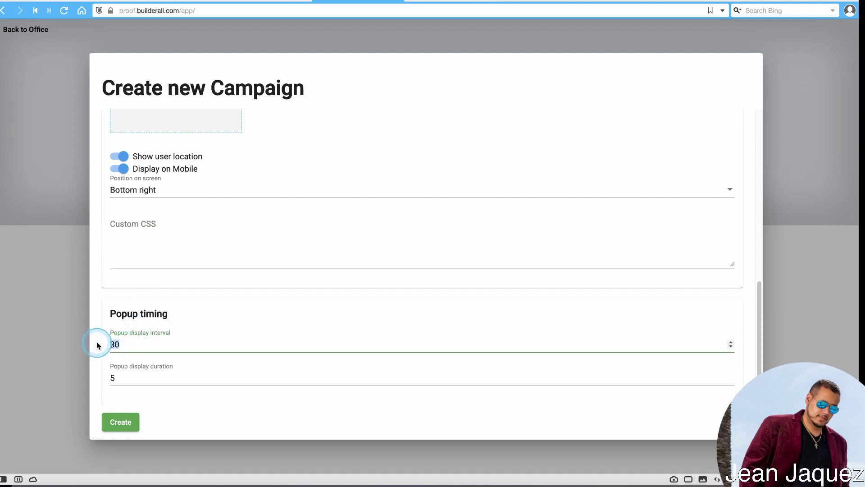
text(5)
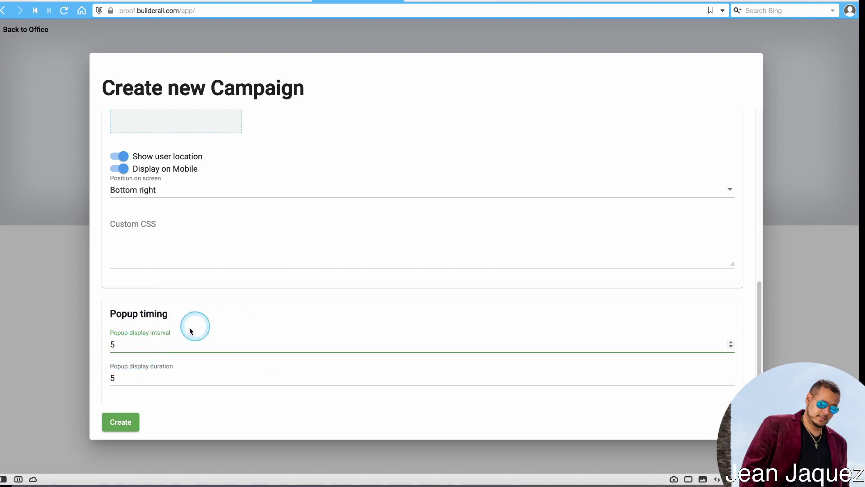
click(101, 344)
text(2)
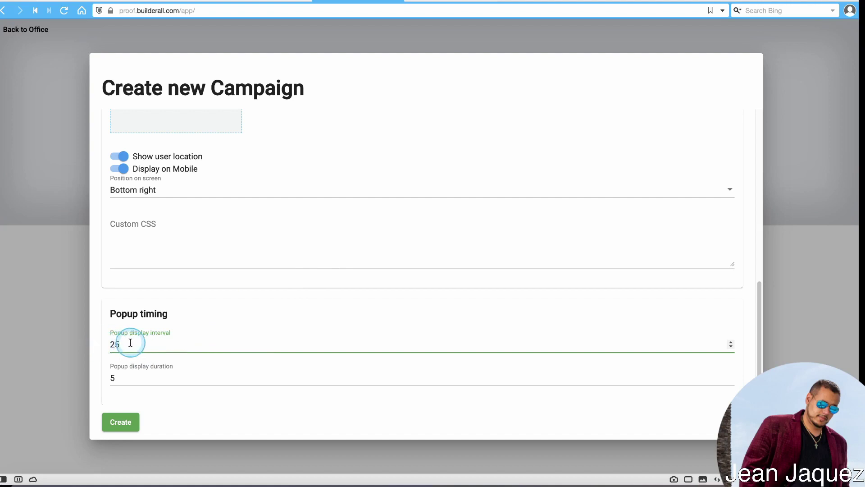
drag(130, 342, 103, 346)
text(30)
click(208, 343)
click(128, 426)
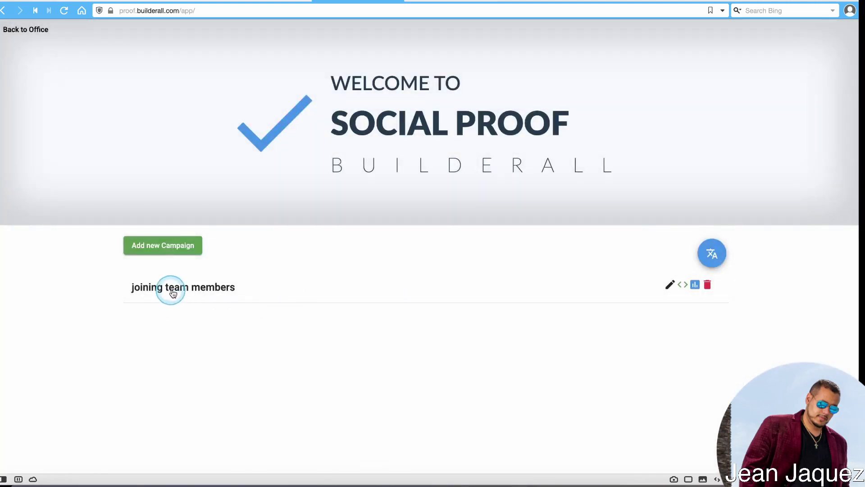
Open the joining team members campaign for editing and review its popup click URL, appearance, timing and Ghost Records settings.
click(670, 286)
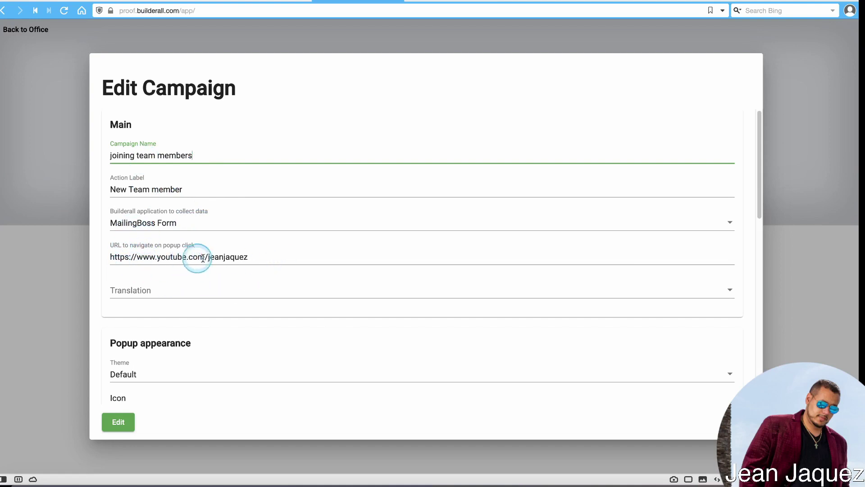
scroll(201, 248, down, 3)
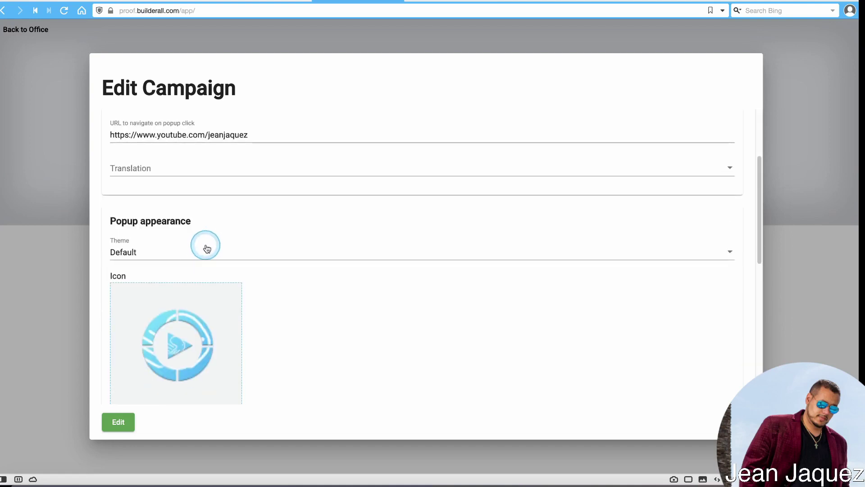
scroll(243, 223, up, 2)
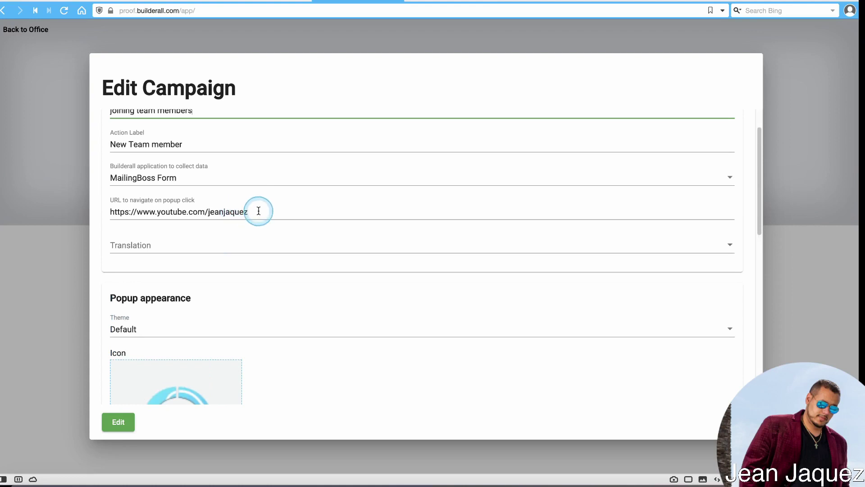
drag(278, 213, 106, 212)
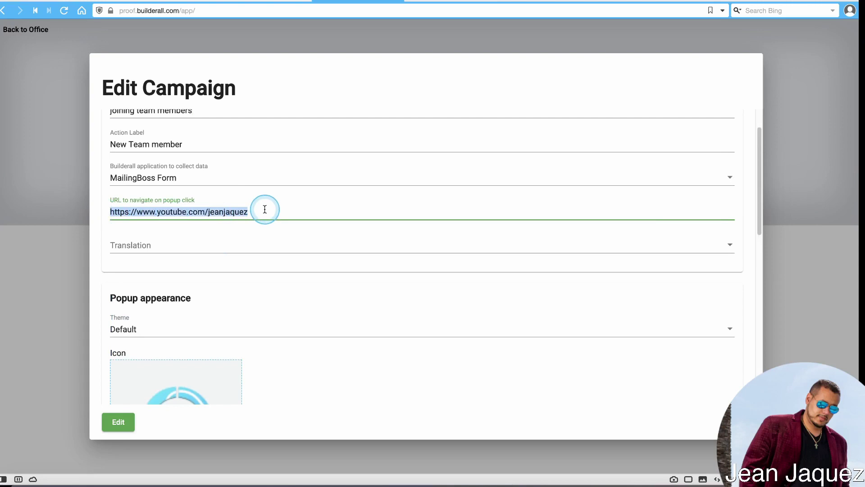
scroll(265, 209, down, 4)
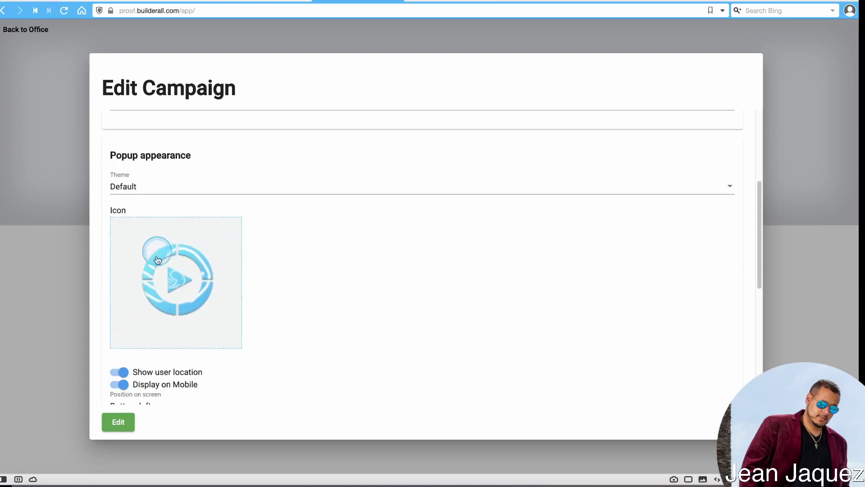
scroll(194, 286, down, 8)
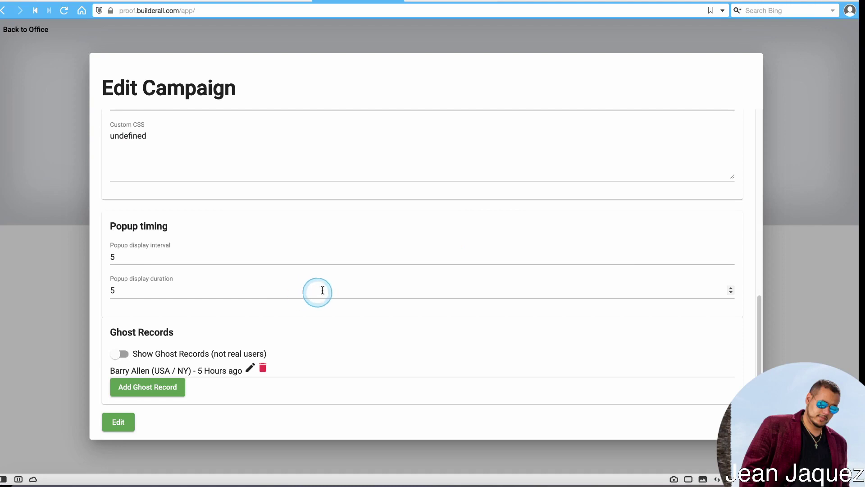
drag(178, 337, 102, 336)
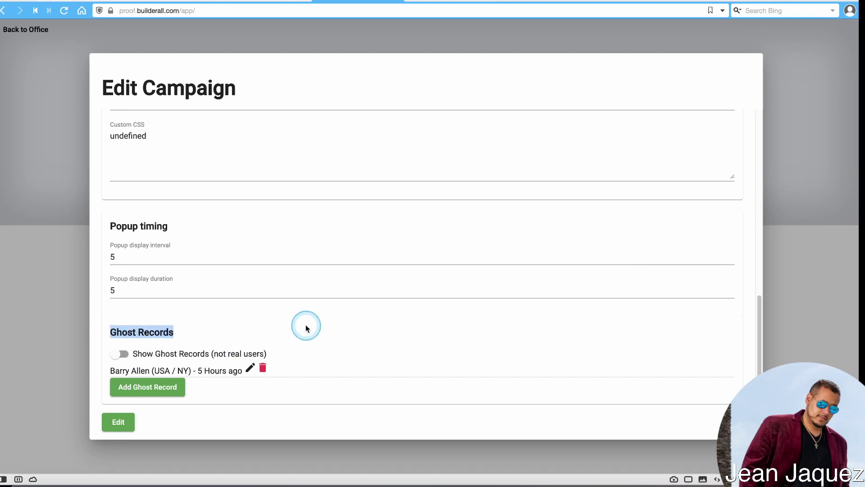
scroll(318, 325, up, 5)
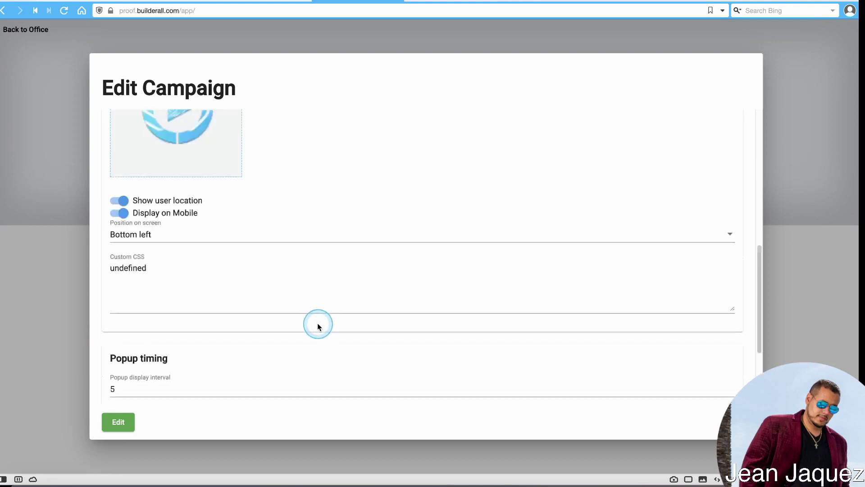
scroll(317, 324, down, 5)
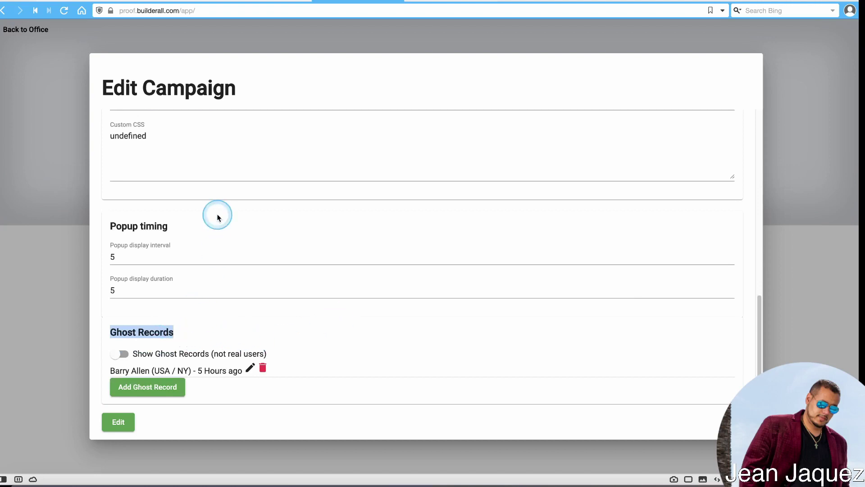
click(182, 336)
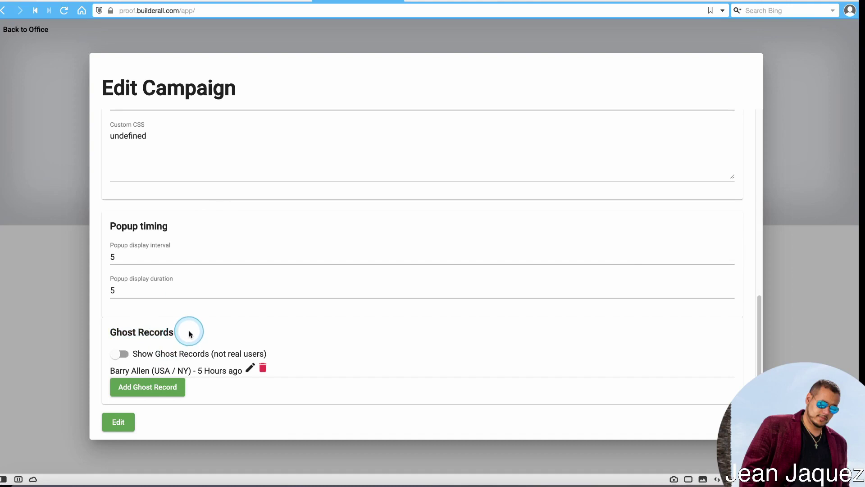
Turn on Show Ghost Records and add a ghost record with a user name, country Korea, city Seoul and action time 2 Hours ago.
click(124, 358)
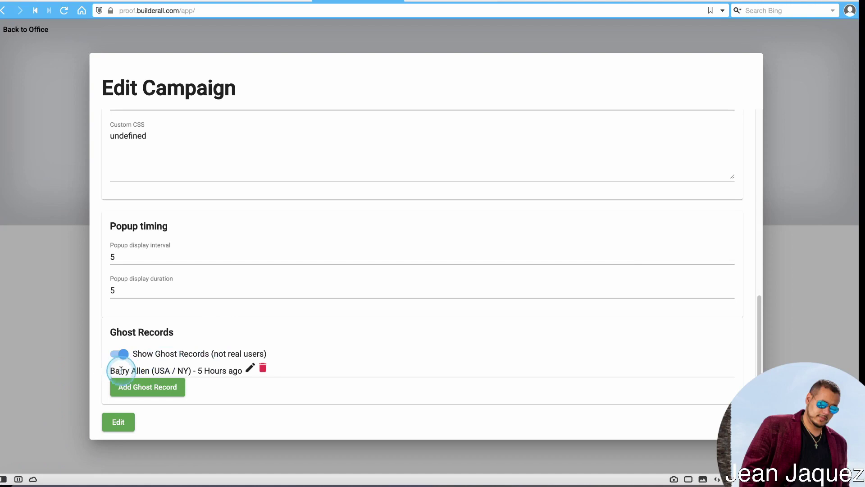
click(144, 389)
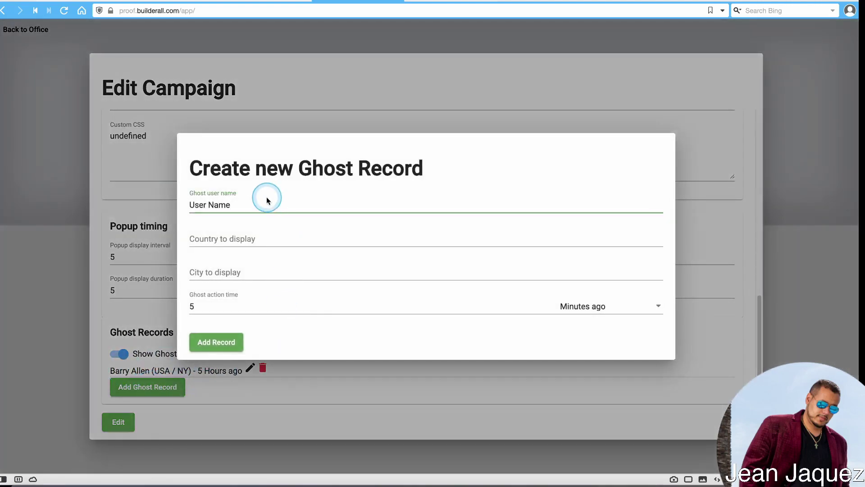
drag(266, 198, 139, 199)
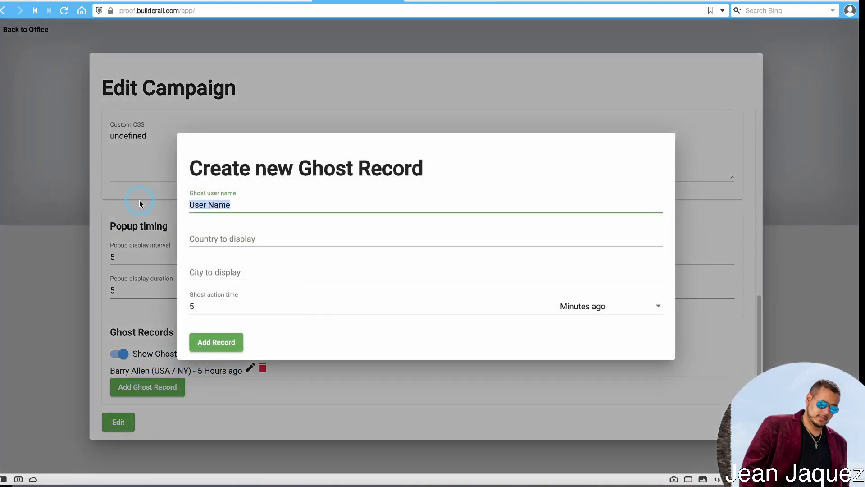
text(Tom)
key(Tab)
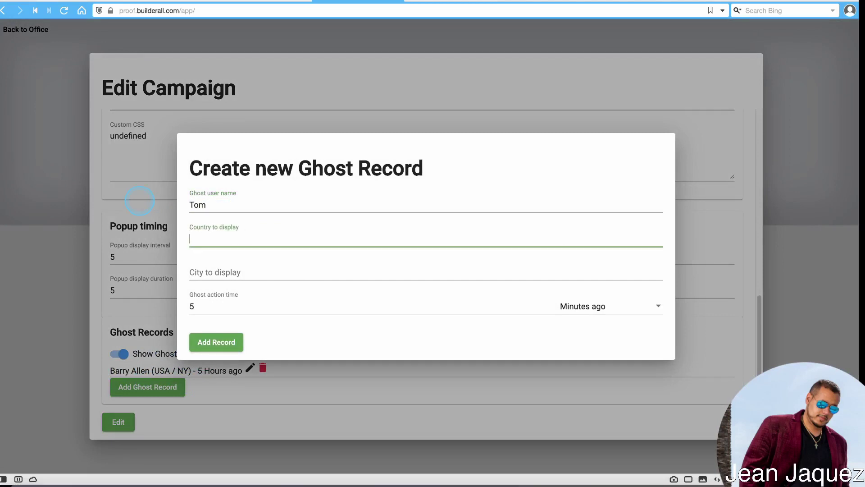
key(Tab)
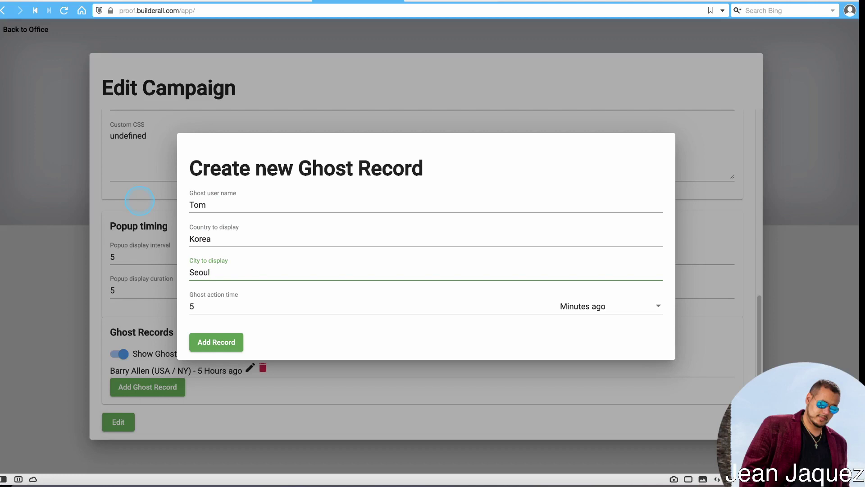
key(Tab)
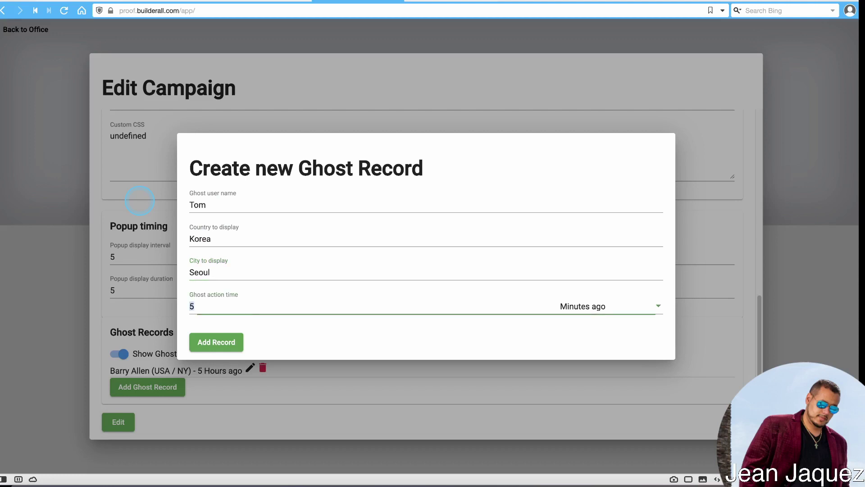
click(605, 307)
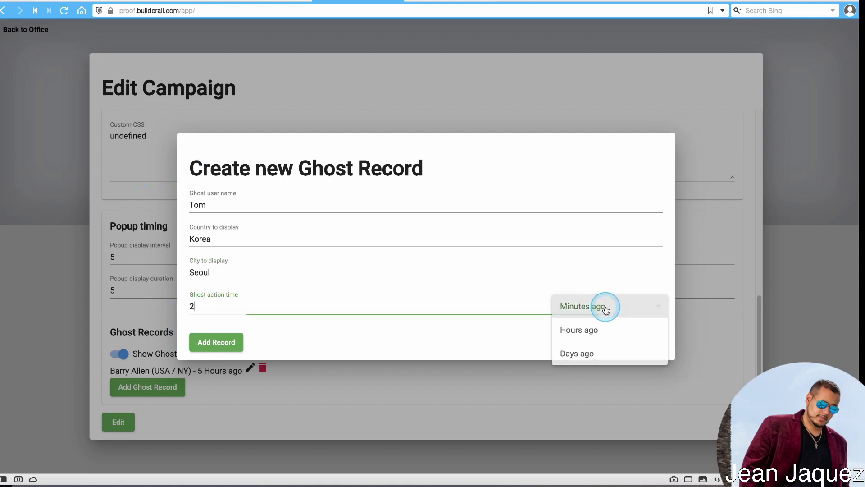
click(600, 330)
click(213, 350)
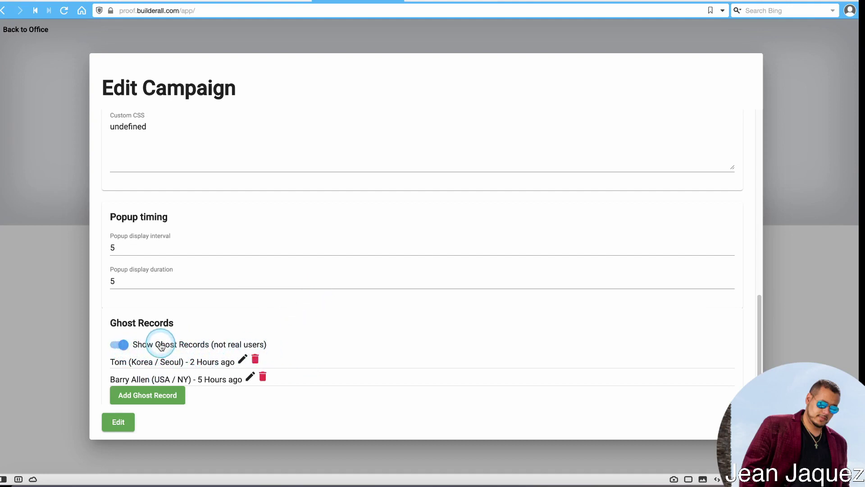
Turn off Show Ghost Records, review the campaign's settings, and close the campaign editor without saving.
scroll(278, 299, up, 1)
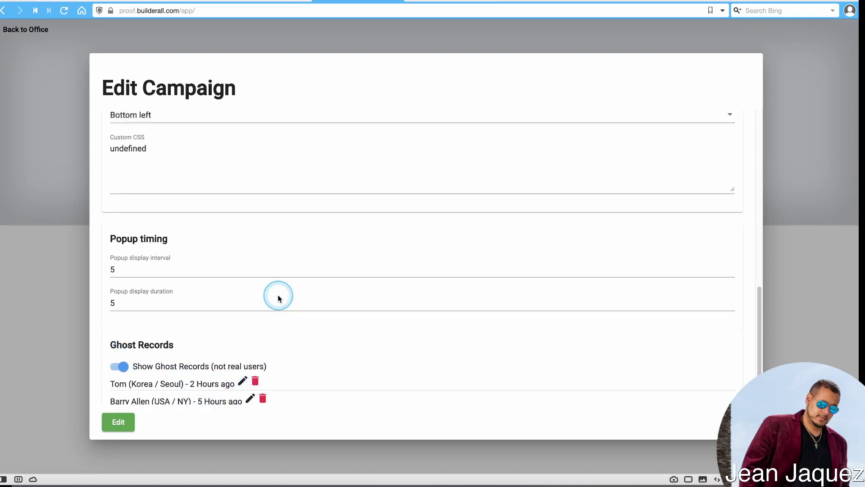
scroll(278, 299, up, 10)
scroll(297, 285, down, 7)
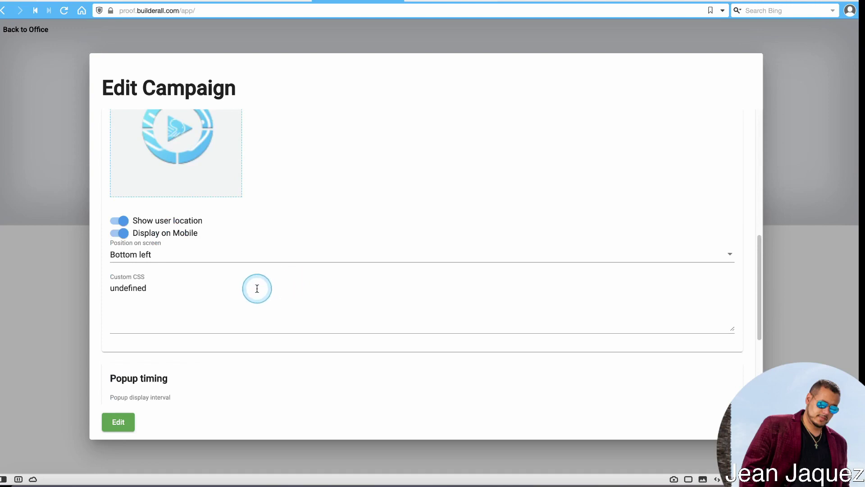
scroll(390, 238, down, 8)
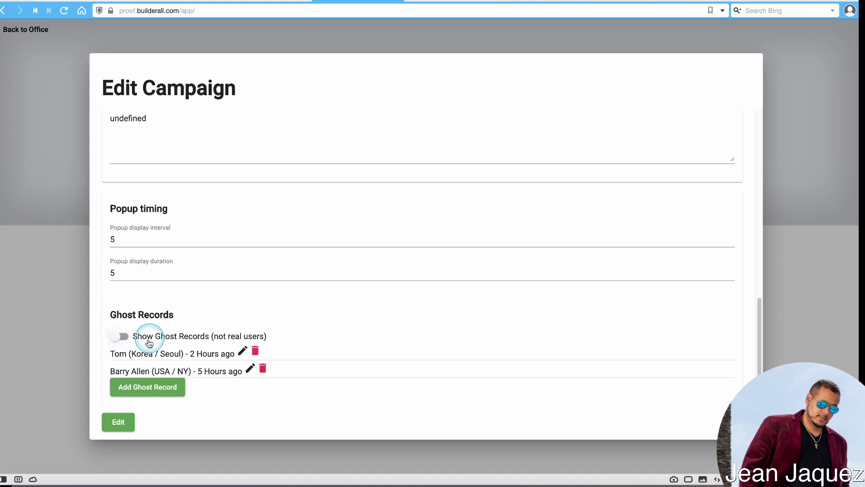
click(125, 337)
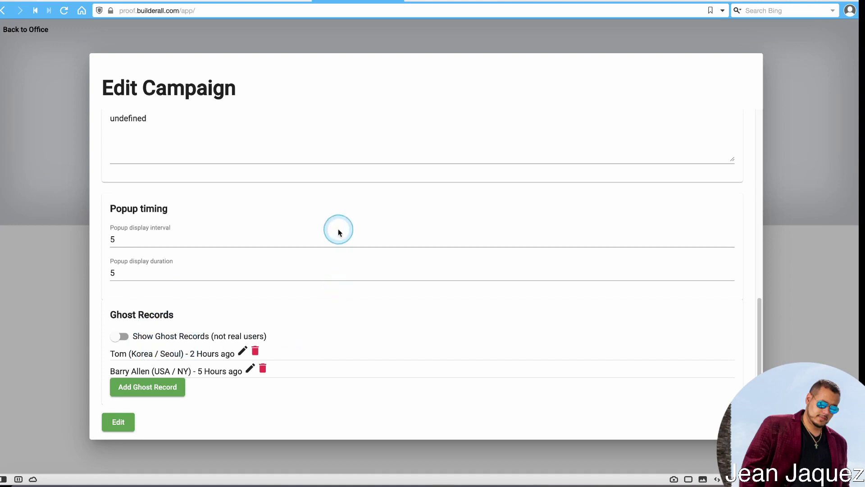
scroll(346, 232, up, 15)
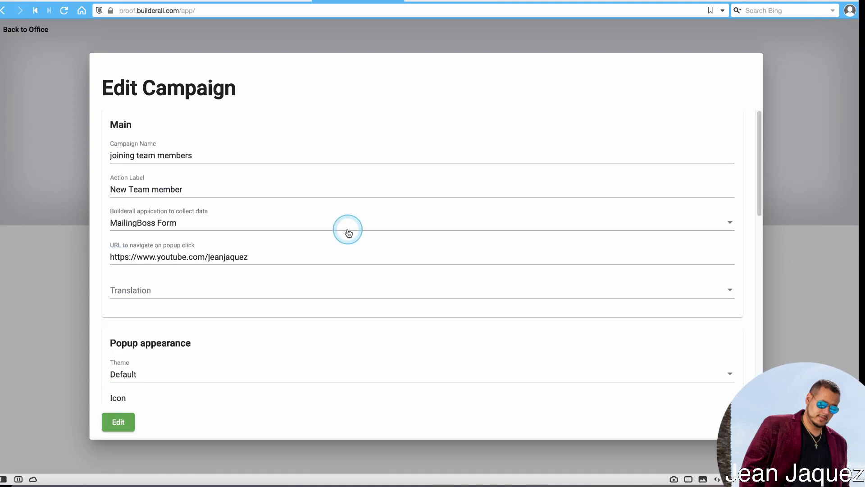
scroll(349, 234, down, 15)
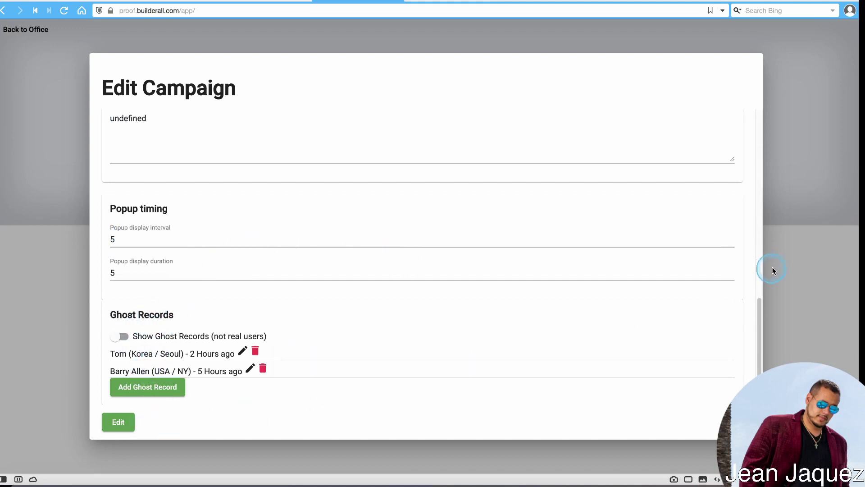
scroll(376, 293, up, 10)
click(824, 215)
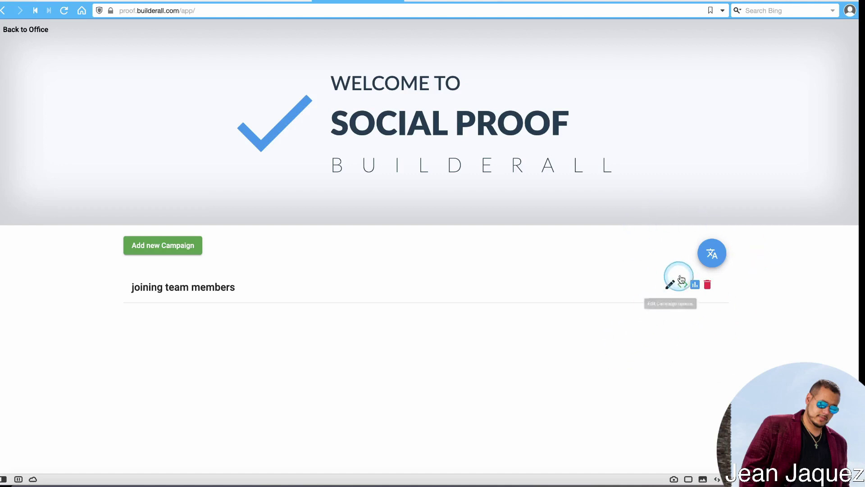
View the records collected by the joining team members campaign and inspect one member's date, location and time zone details, and close them.
click(696, 285)
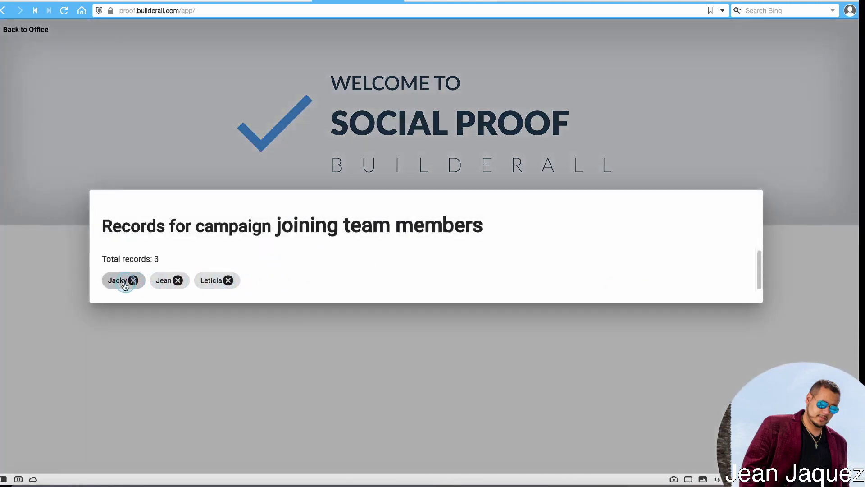
click(204, 282)
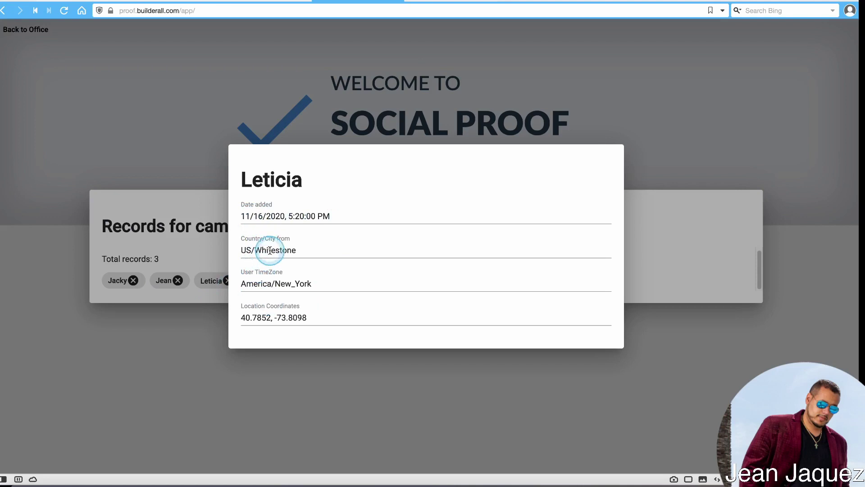
drag(338, 315, 295, 369)
click(352, 381)
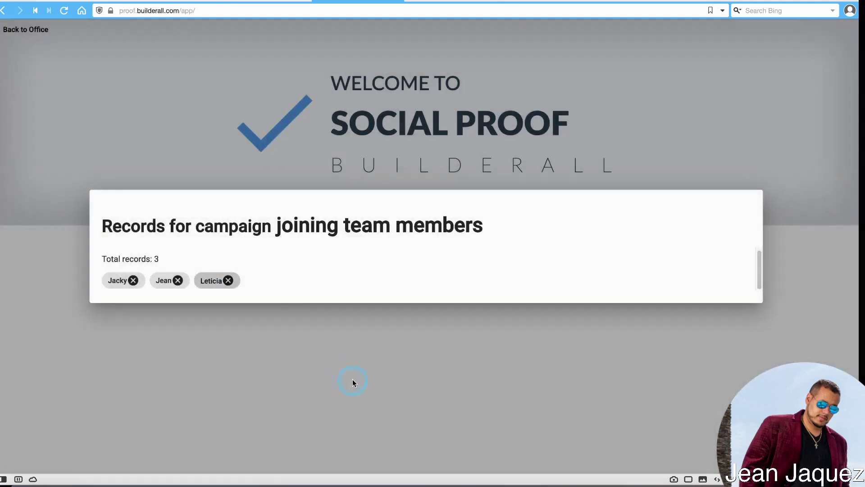
click(201, 279)
click(125, 300)
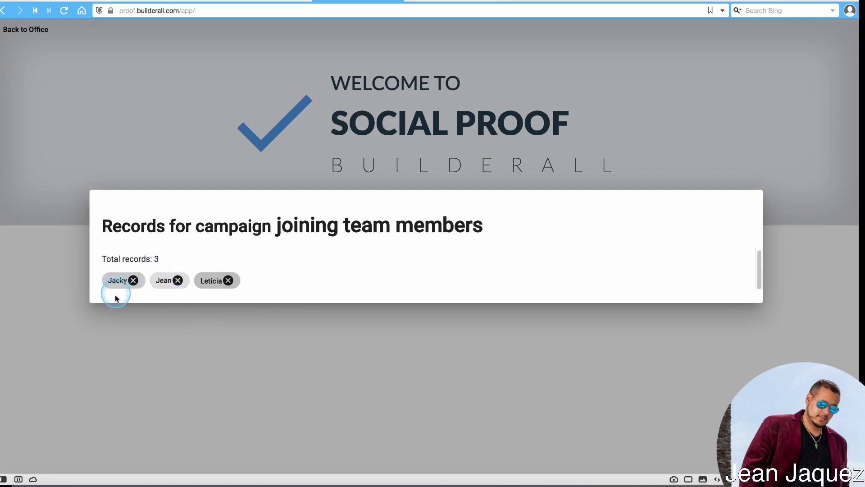
click(210, 291)
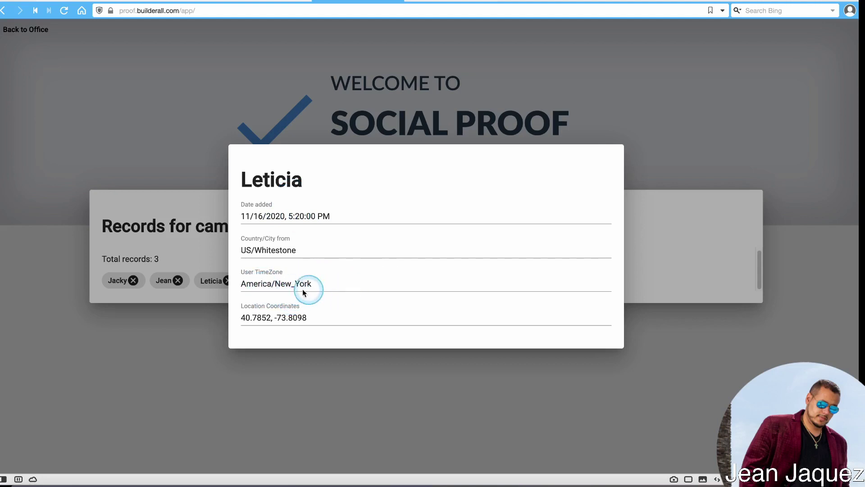
click(464, 405)
click(717, 395)
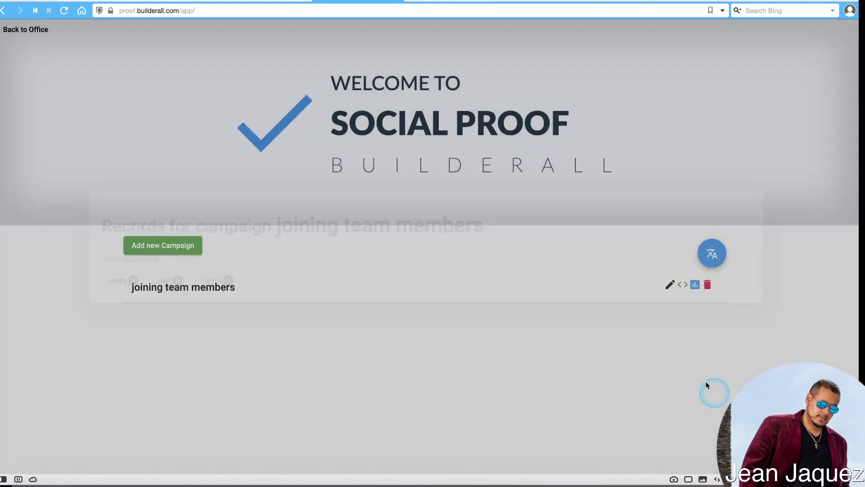
Check the social proof popup on the published join-the-team page.
click(464, 1)
click(229, 404)
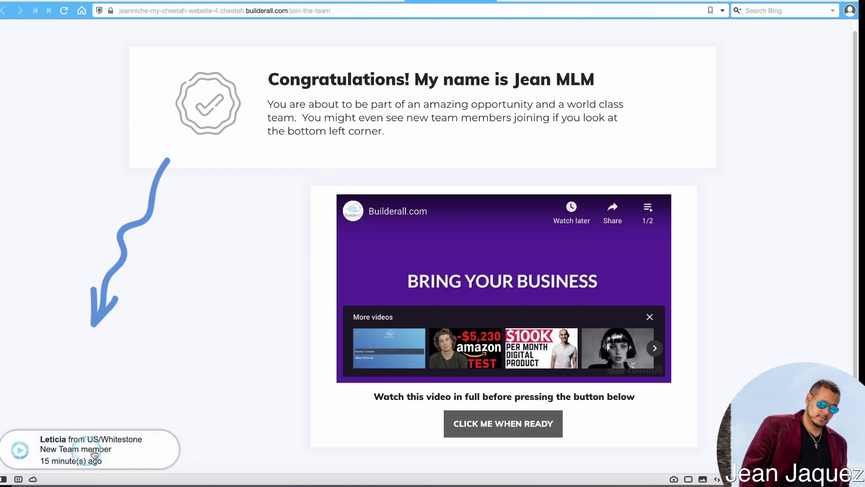
click(363, 1)
Open the Cheetah website's Social Proof settings, review the assigned campaign and pages, and close them without saving.
click(263, 1)
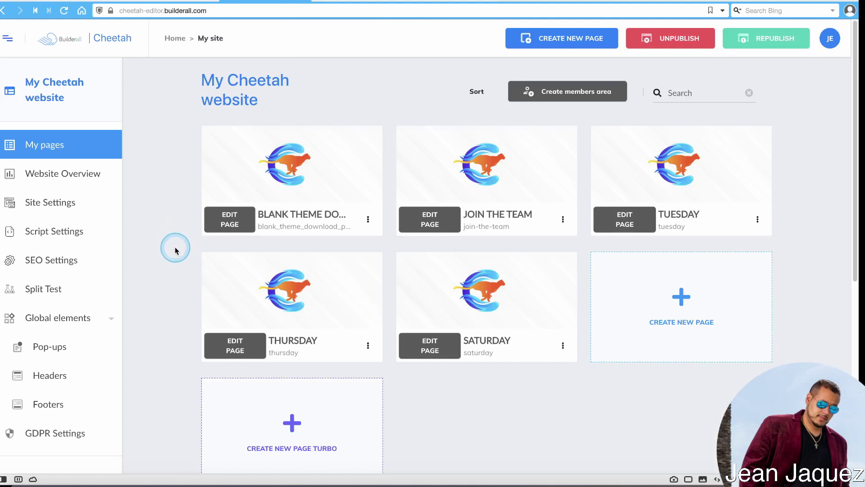
scroll(176, 251, down, 2)
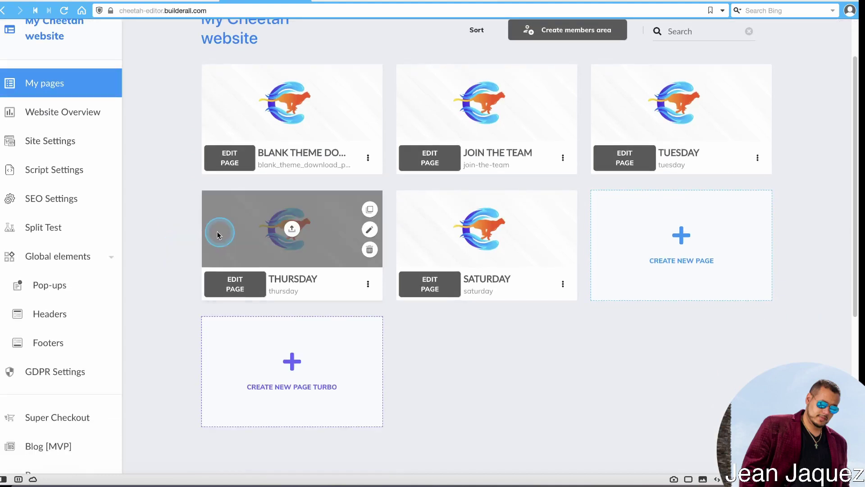
scroll(198, 250, down, 5)
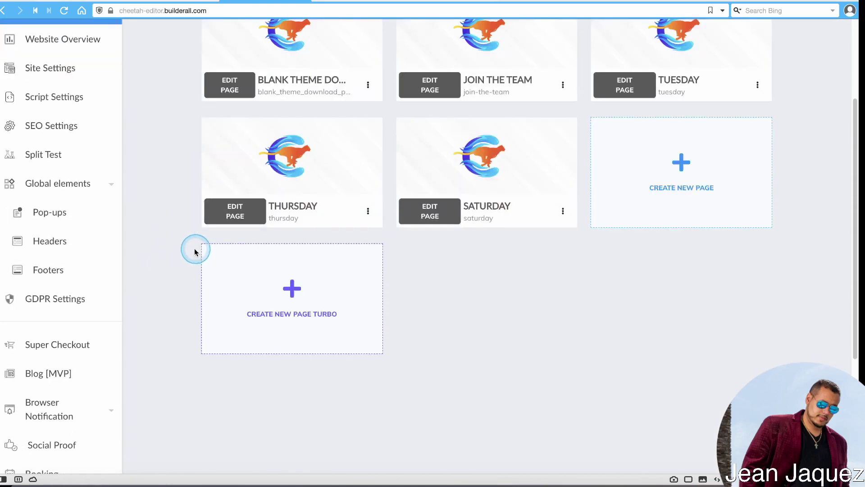
click(47, 301)
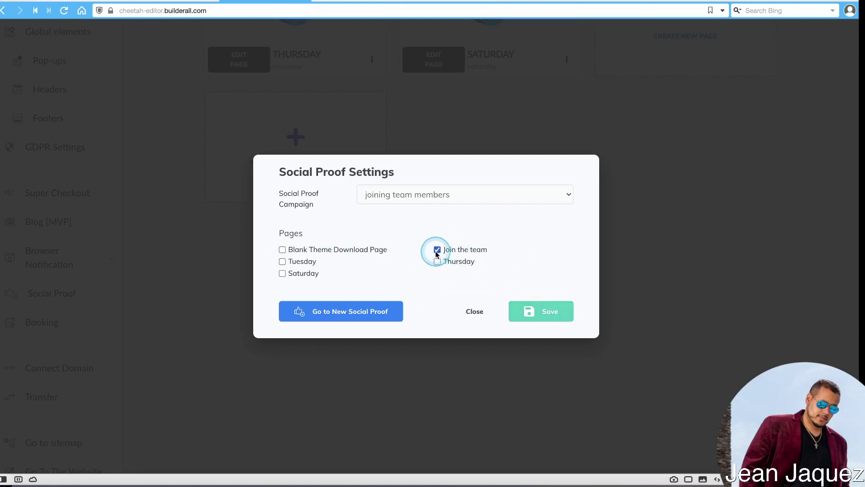
click(474, 311)
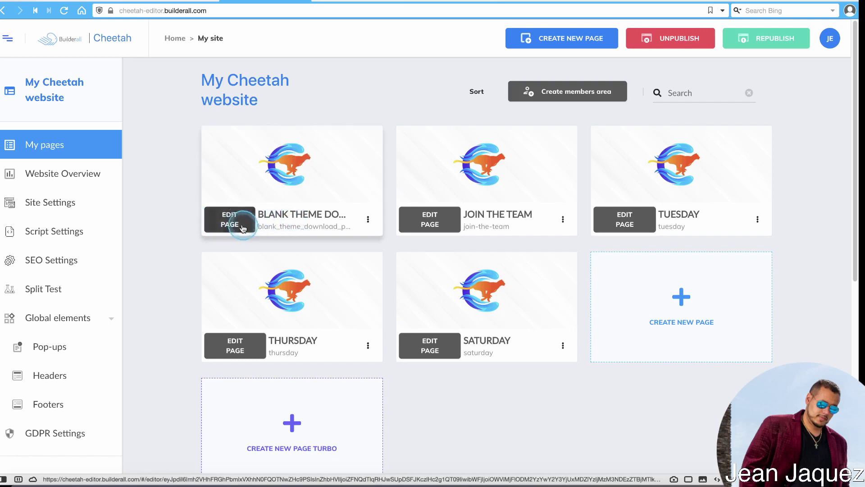
Open the Blank Theme Download Page for editing and select its MailingBoss form.
click(223, 226)
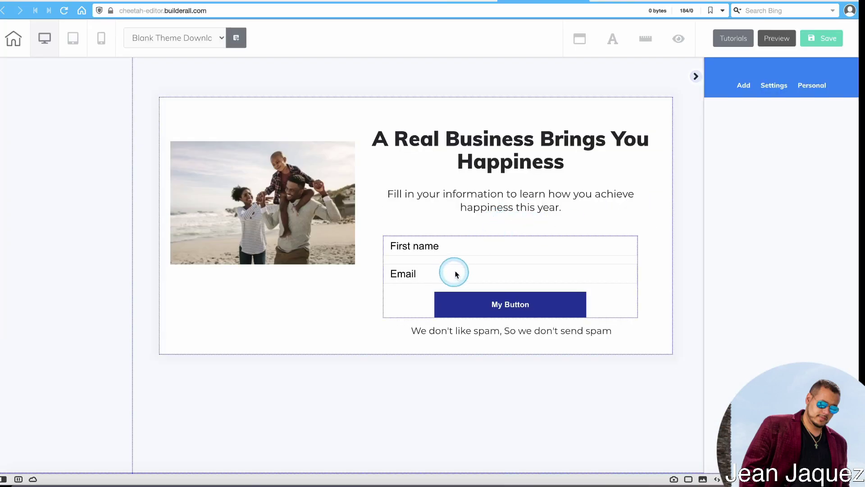
click(495, 280)
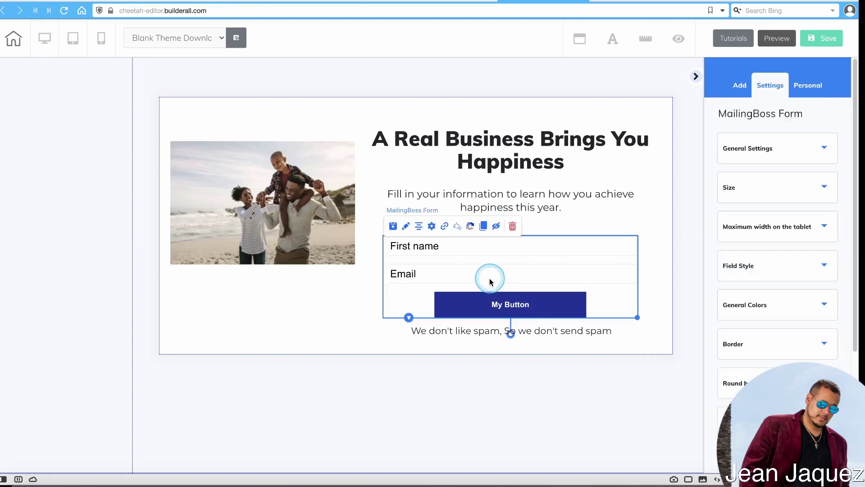
click(432, 230)
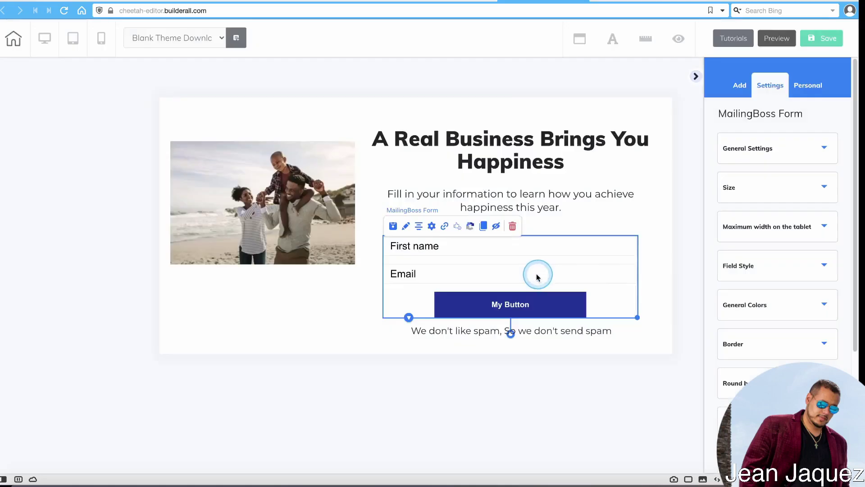
double_click(537, 275)
click(394, 99)
click(499, 420)
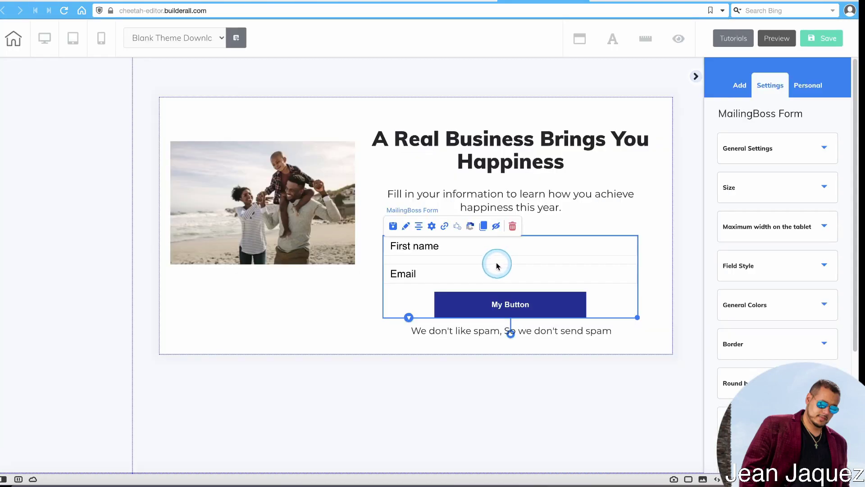
Review the form's subscribe pending, subscribe confirm and unsubscribe confirm page links in the list URL settings, cancelling without changes.
click(444, 225)
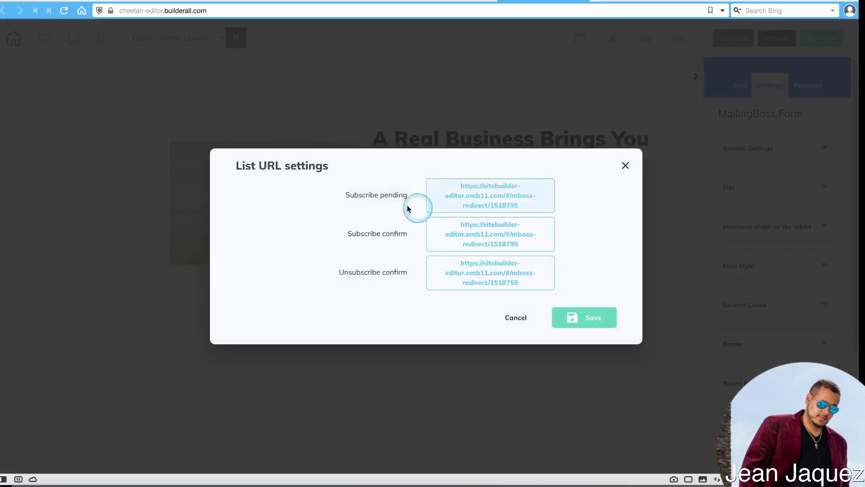
click(483, 192)
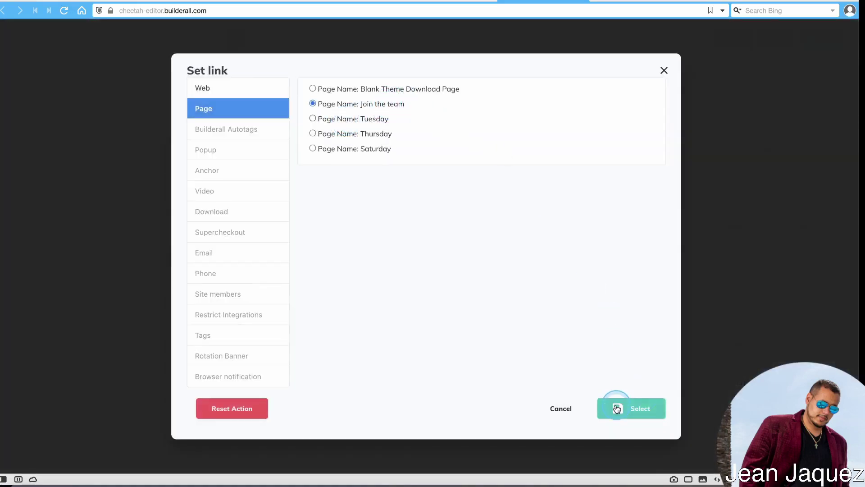
click(617, 409)
click(492, 243)
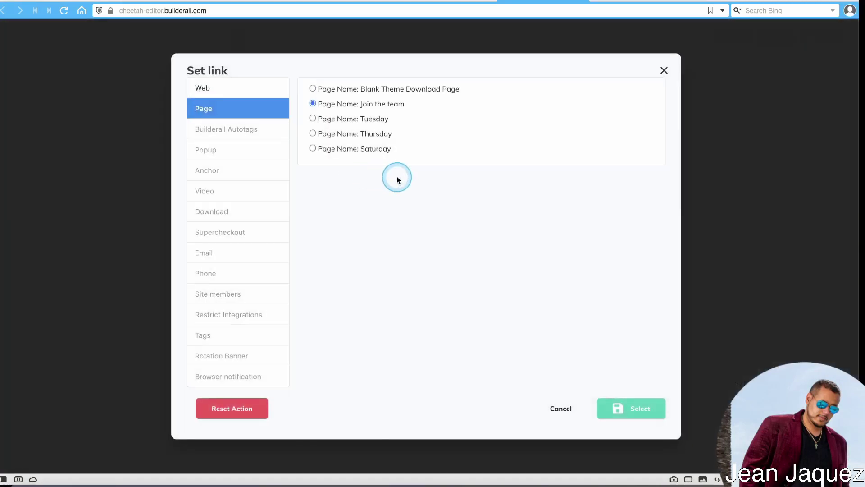
click(561, 409)
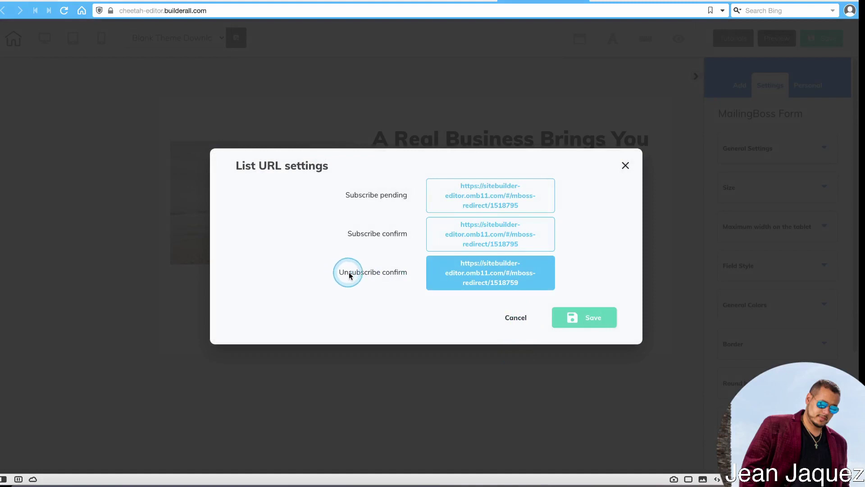
click(464, 276)
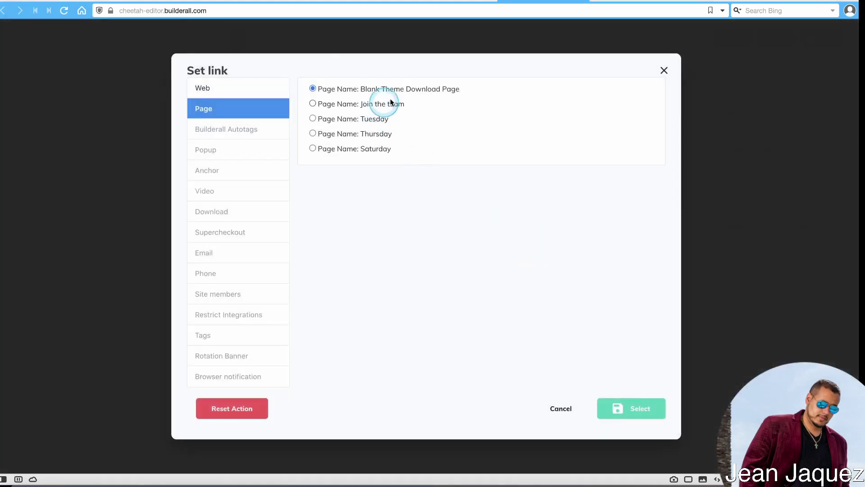
click(572, 410)
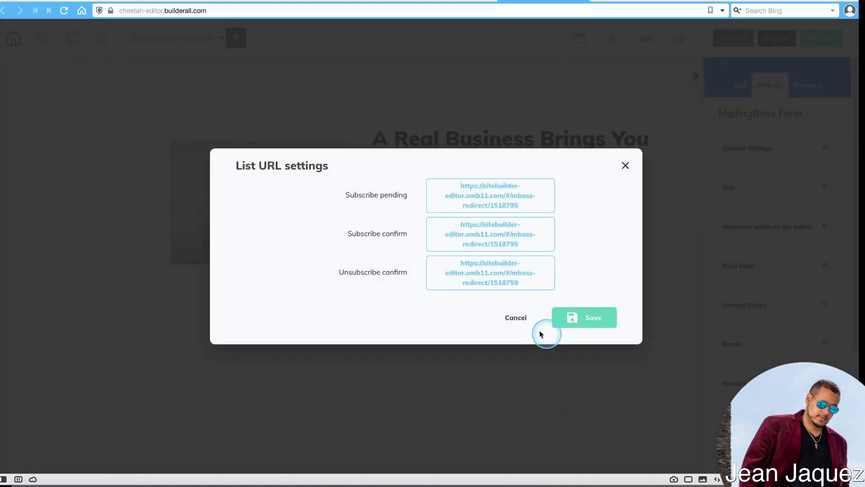
click(517, 315)
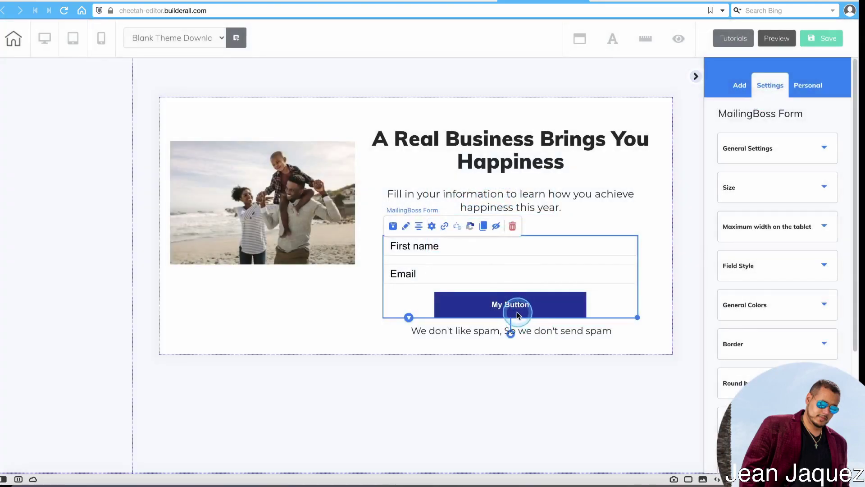
Connect the form to the joining team members Social Proof campaign with First name - FNAME as the username field, and save.
click(458, 226)
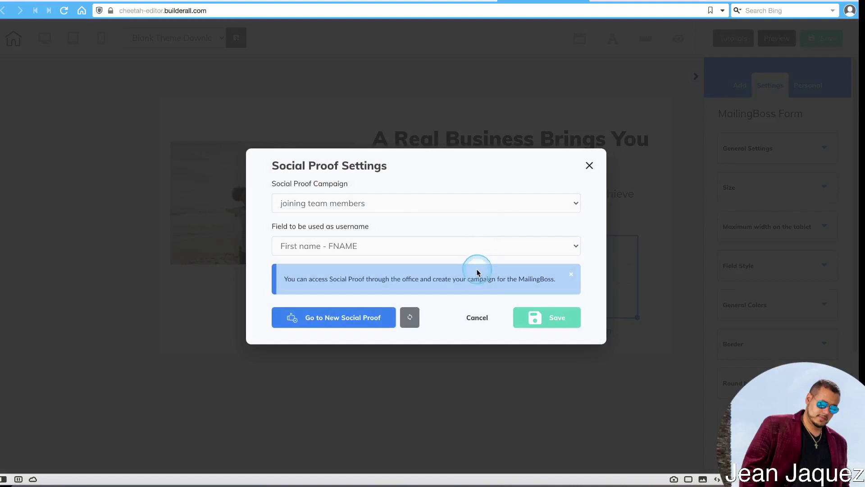
click(300, 207)
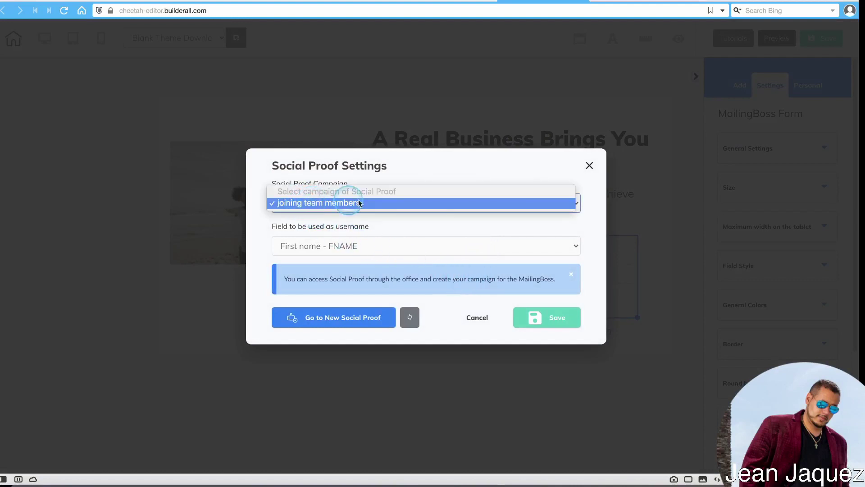
click(316, 204)
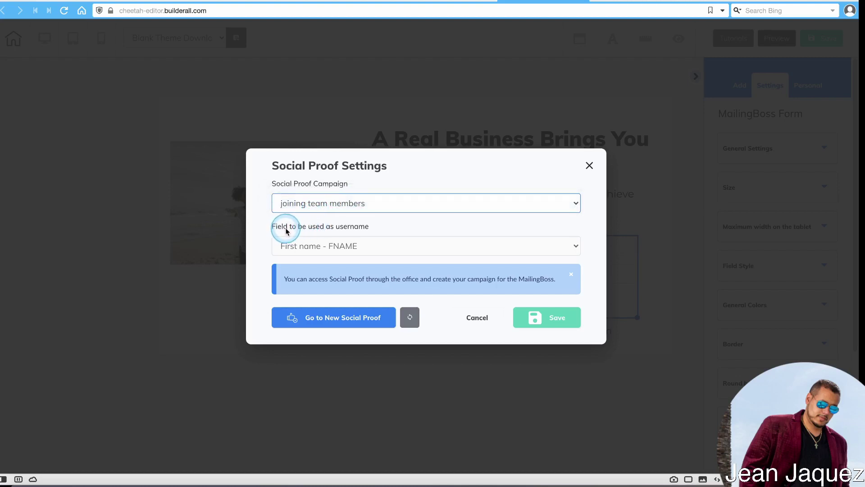
drag(327, 230, 368, 230)
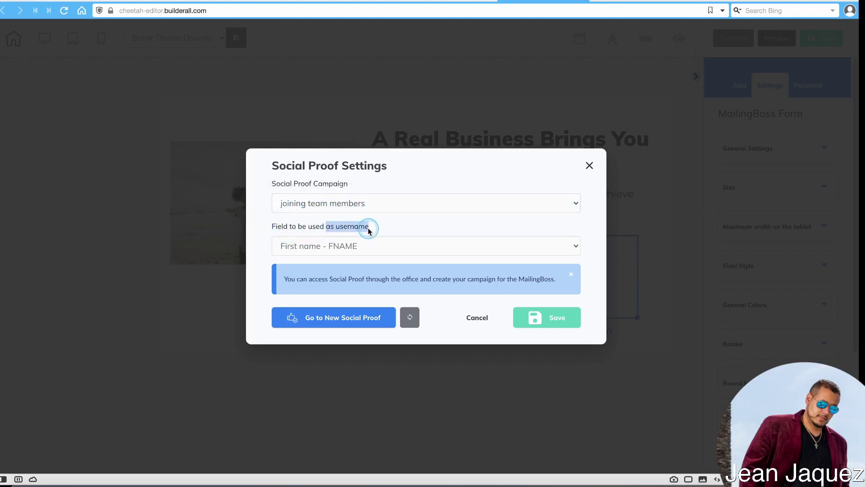
click(410, 231)
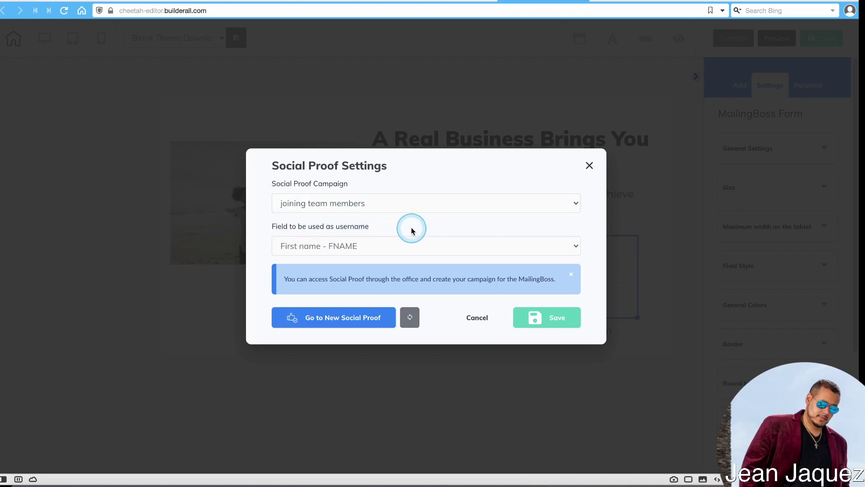
click(398, 247)
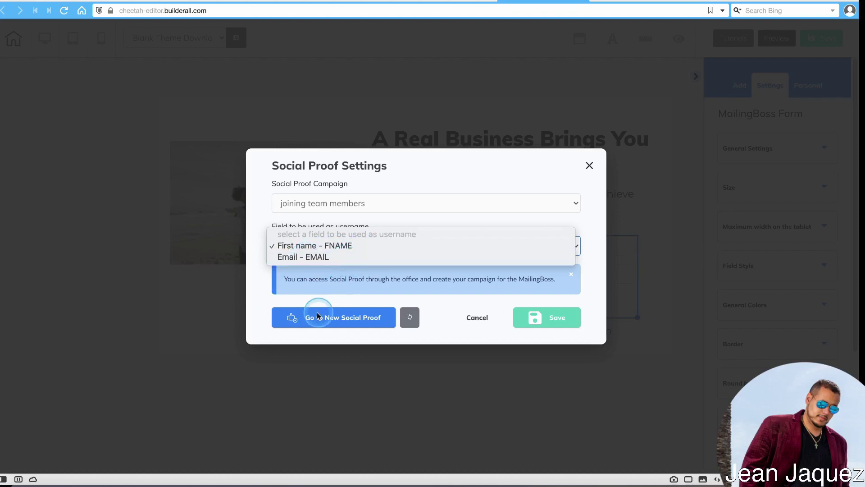
click(311, 248)
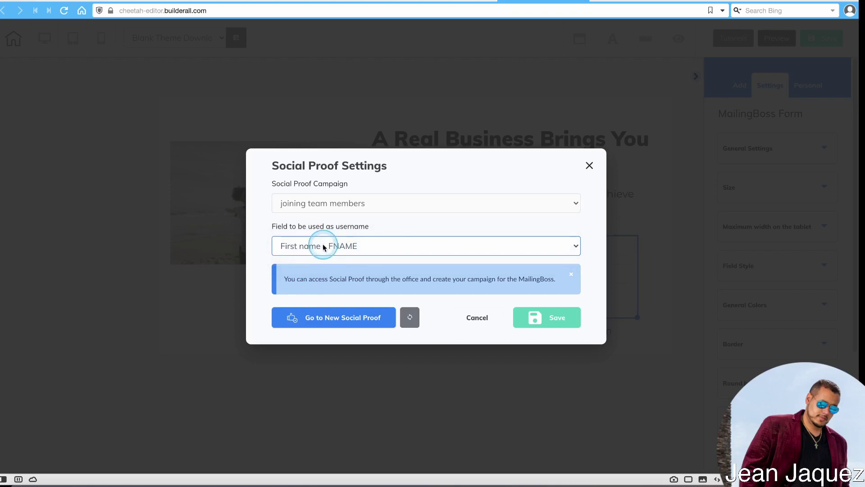
click(553, 324)
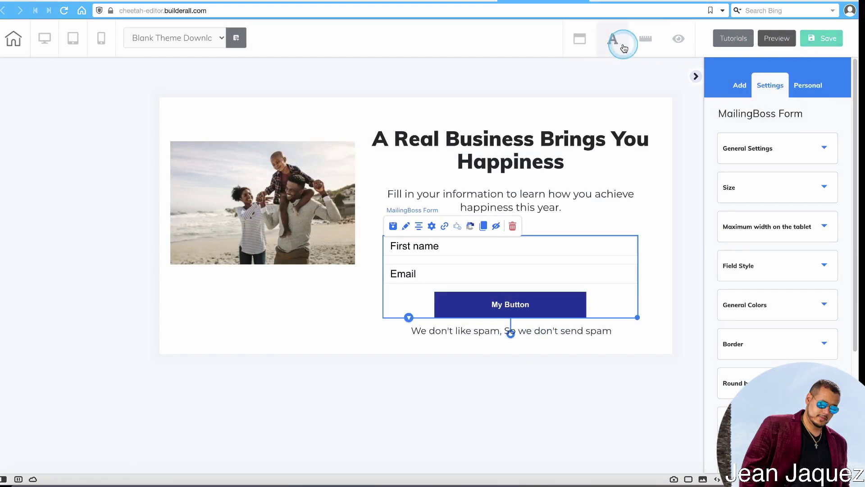
Return to the Cheetah website's page list and open the published Blank Theme Download Page.
mouse_move(444, 1)
click(406, 1)
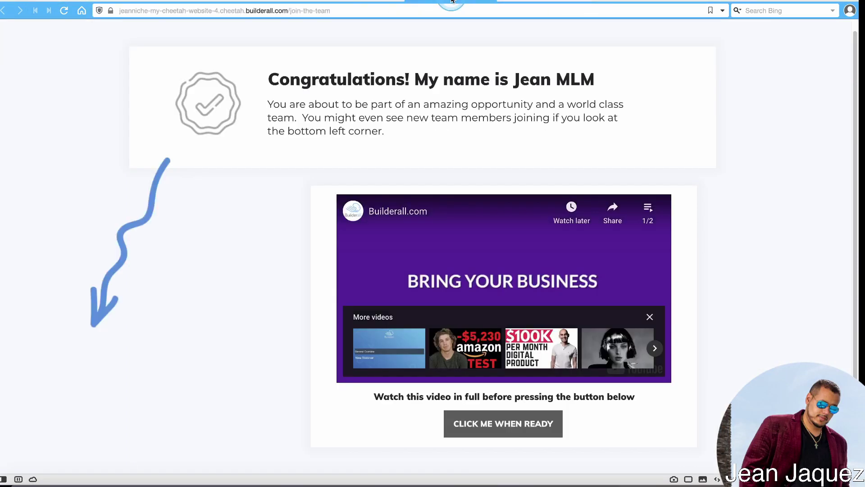
click(345, 2)
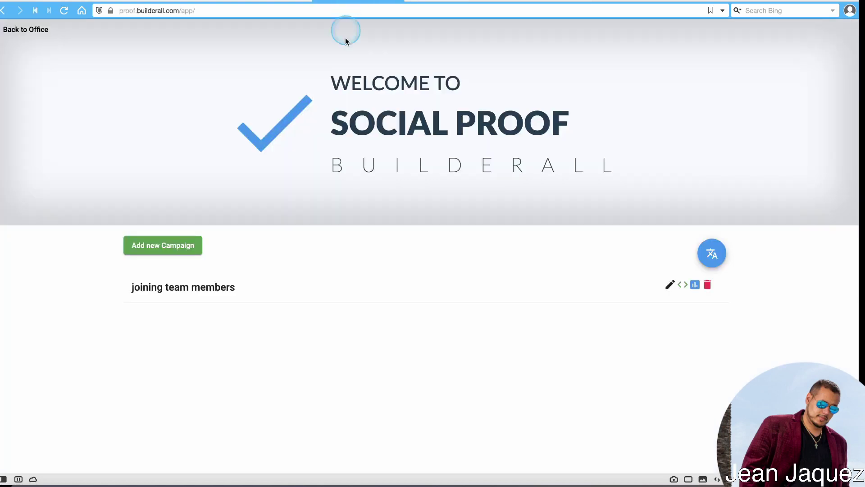
click(270, 2)
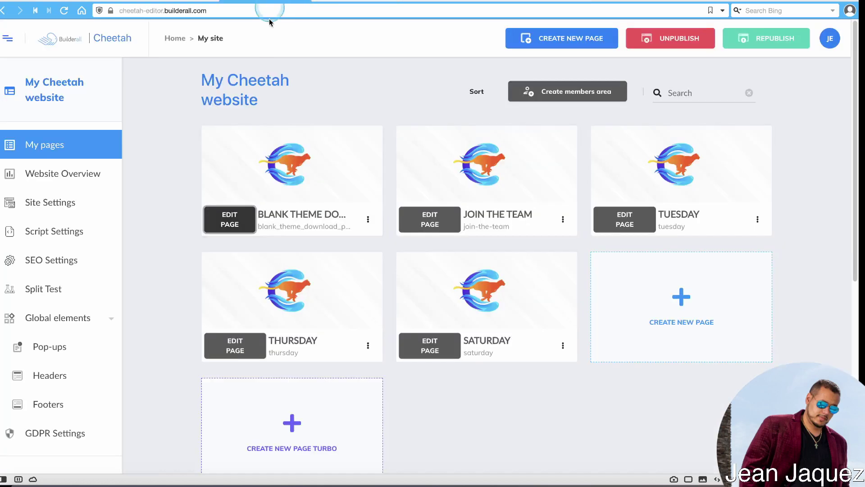
click(367, 220)
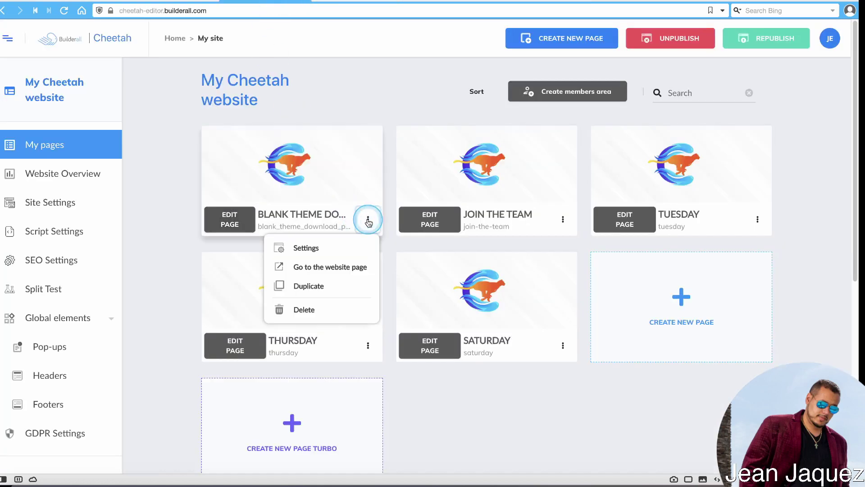
click(315, 268)
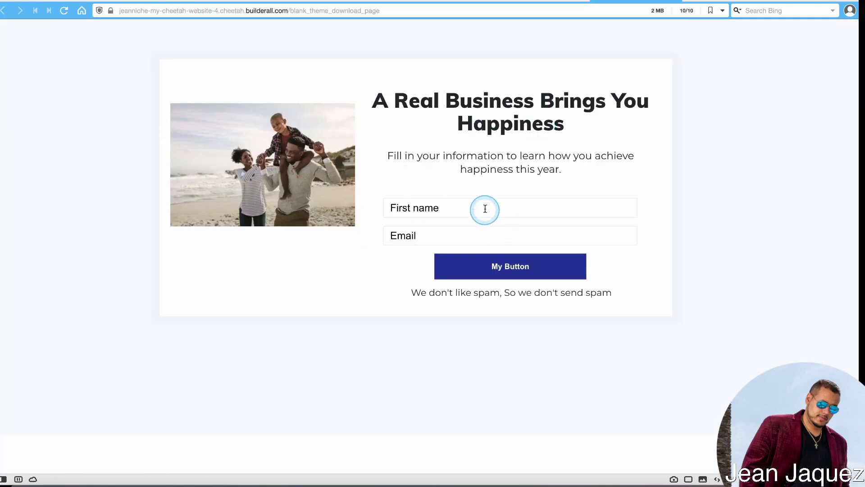
Fill in the opt-in form with a test first name and e-mail address, and submit it.
click(485, 208)
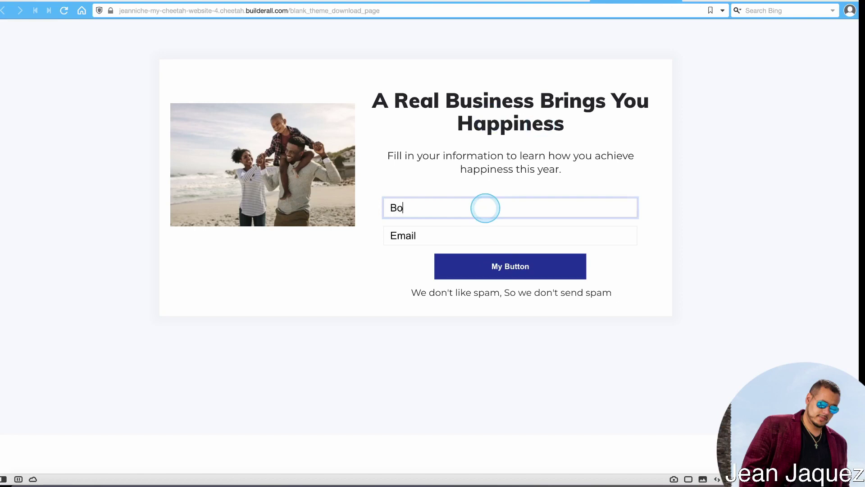
key(Tab)
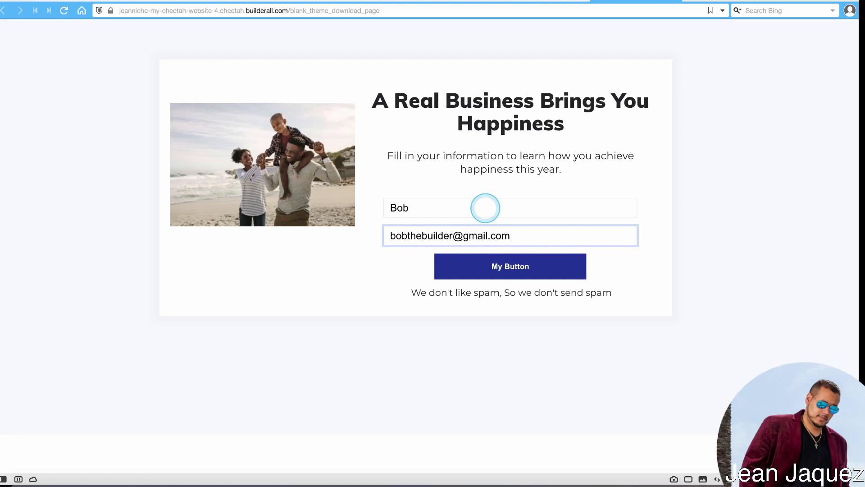
drag(513, 235, 386, 235)
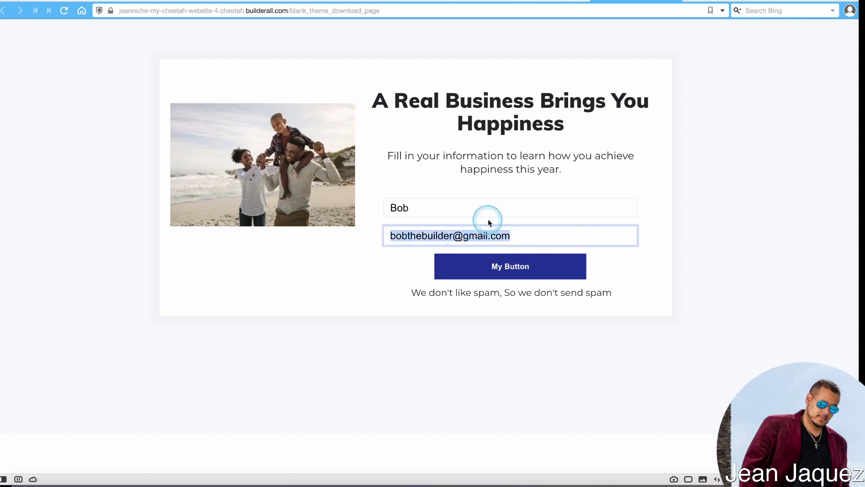
click(443, 237)
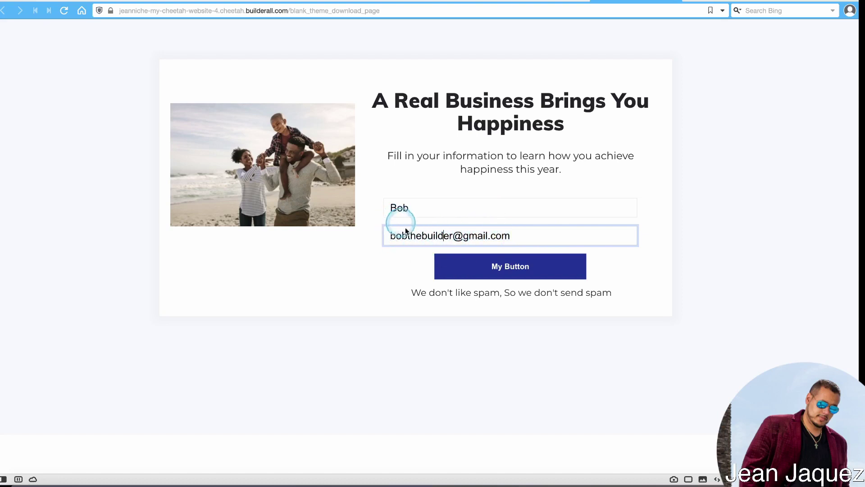
click(423, 210)
click(479, 276)
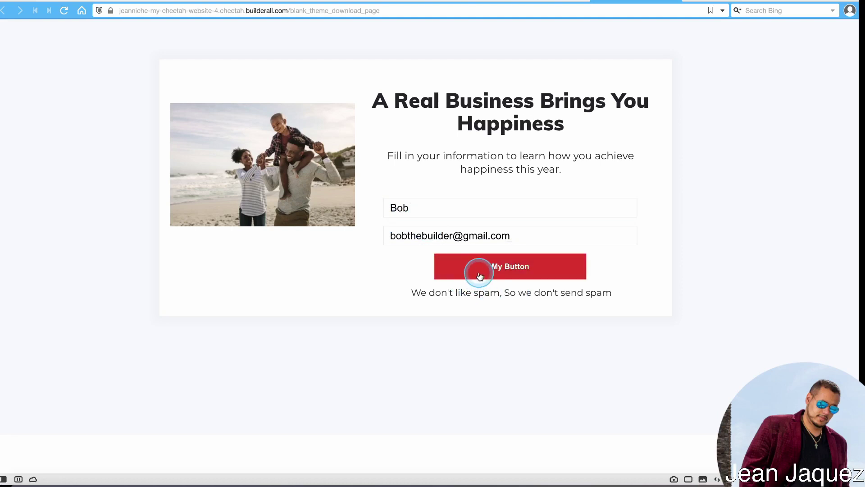
click(549, 265)
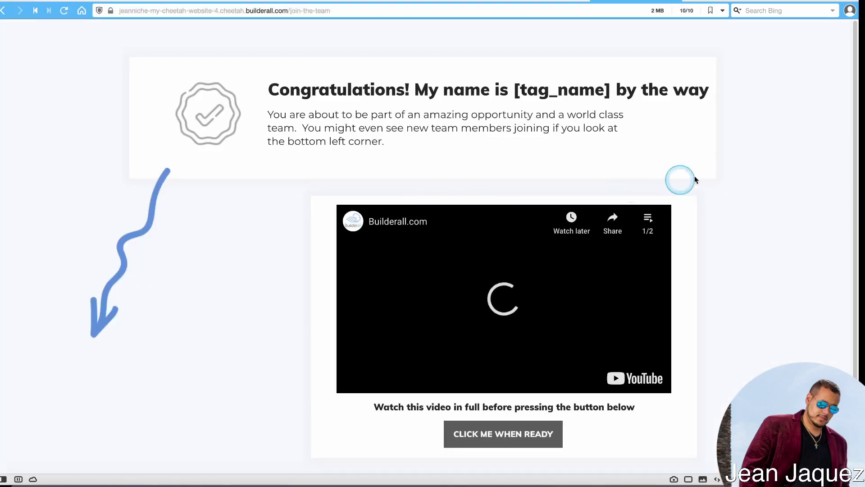
Dismiss the video suggestions on the join-the-team page and examine its greeting heading and the area pointed to by the arrow.
click(670, 318)
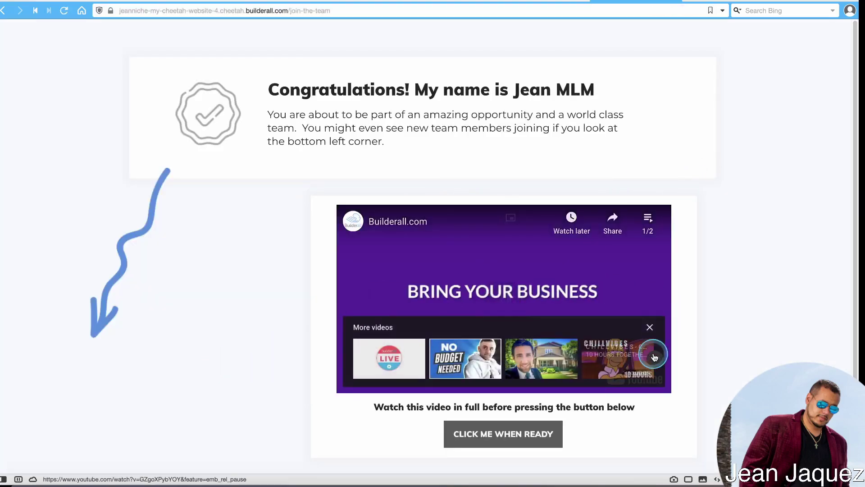
click(650, 327)
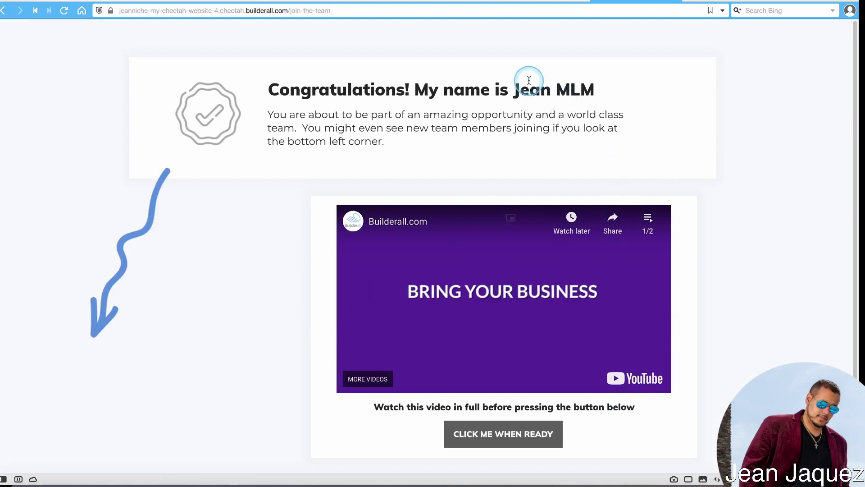
drag(529, 80, 628, 87)
click(447, 56)
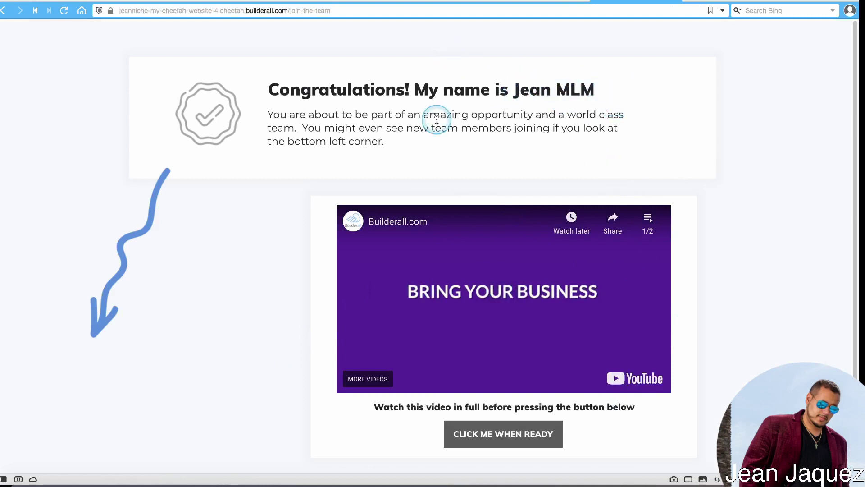
scroll(199, 184, down, 1)
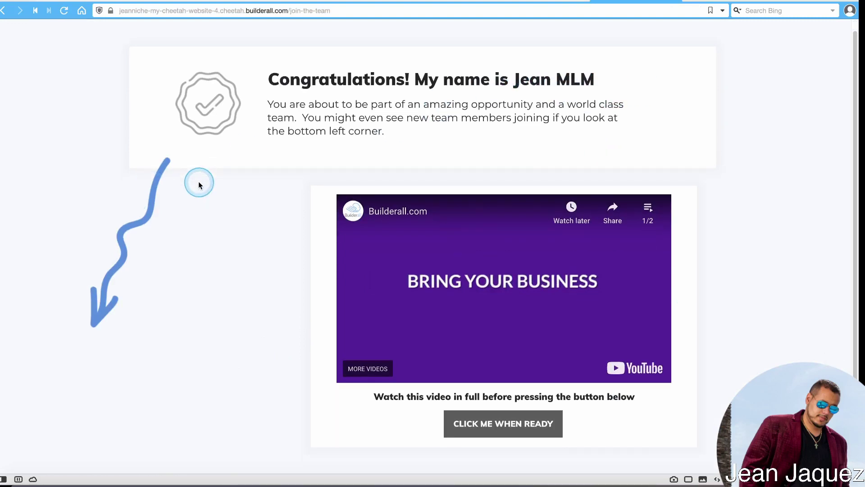